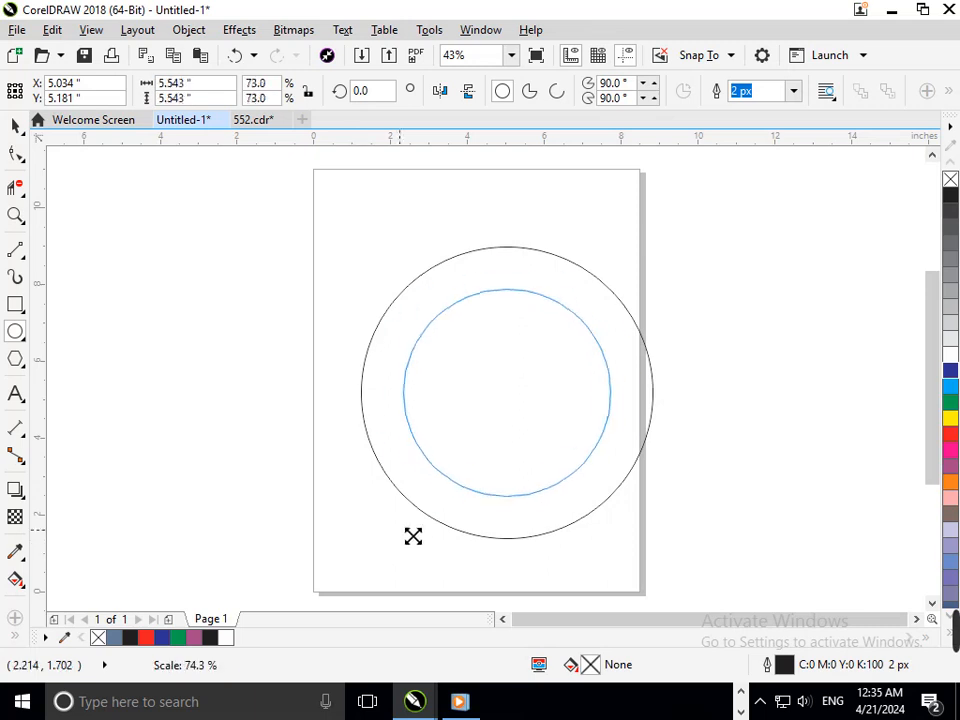
scroll(490, 404, down, 3)
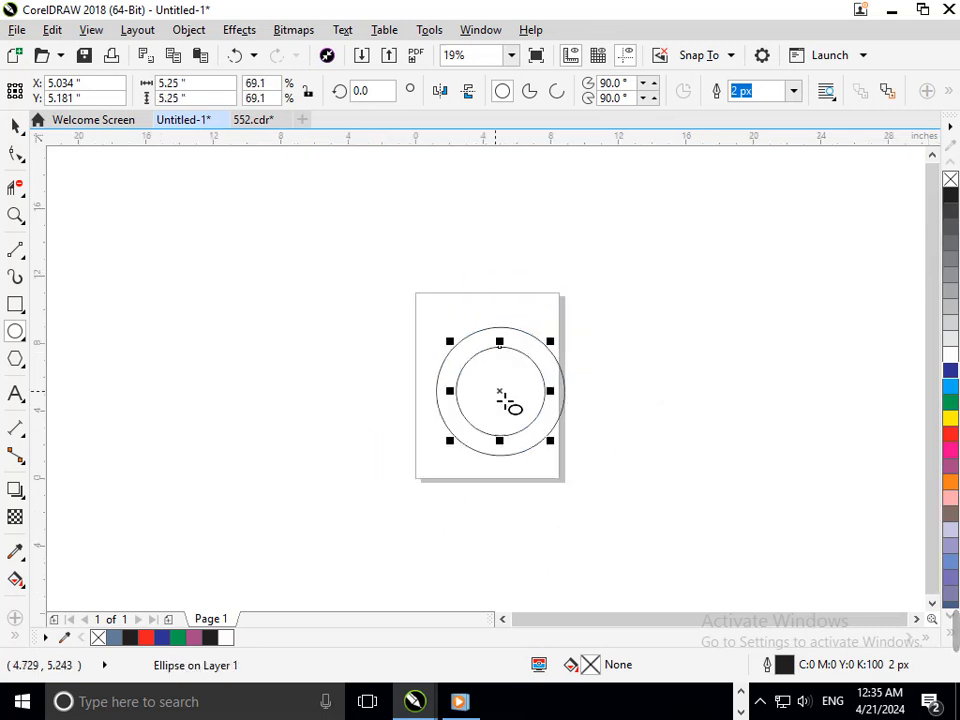
drag(490, 314, 537, 529)
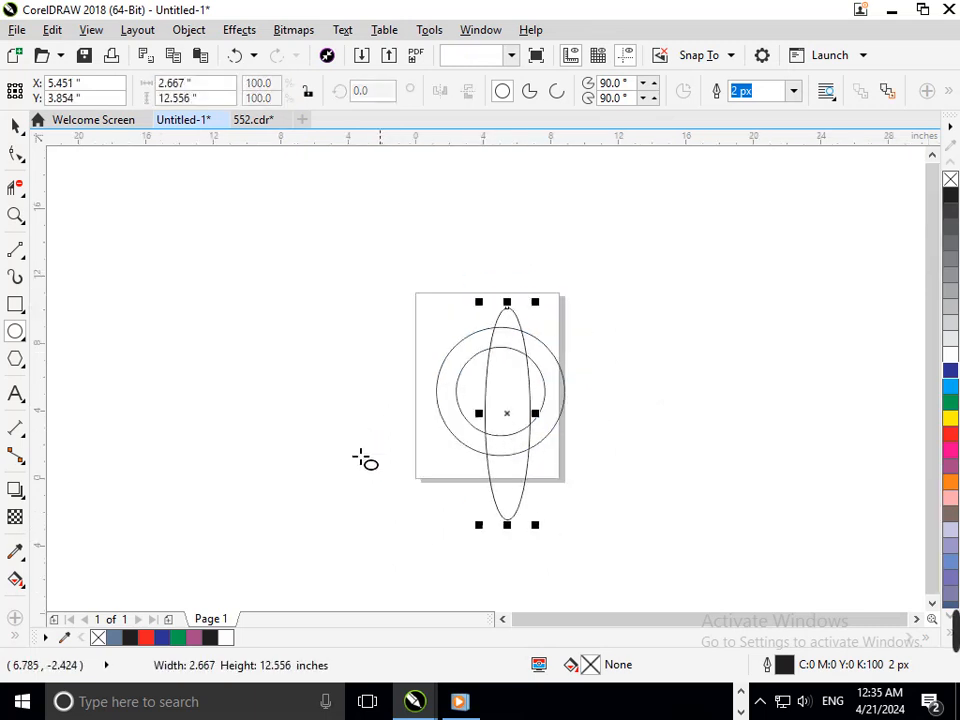
key(ctrl+z)
Draw a tall narrow rectangle about 1.44 by 11.06 inches across both circles and add a copy rotated 270° to form a cross
click(15, 305)
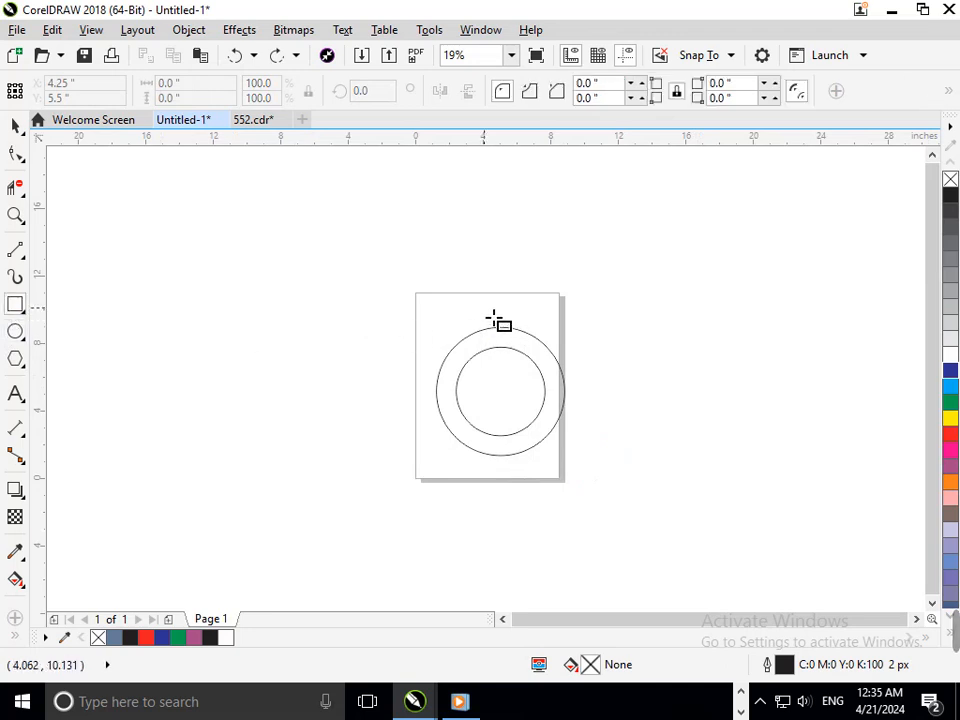
drag(484, 308, 298, 386)
click(15, 125)
click(489, 521)
click(506, 479)
click(433, 474)
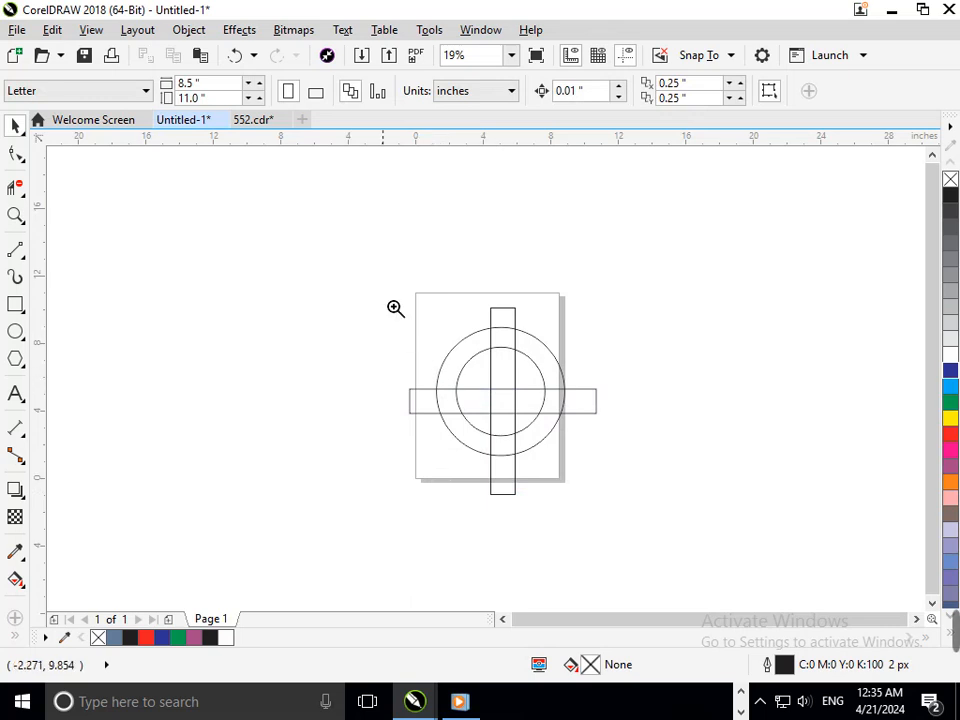
Move the horizontal rectangle up slightly so its centre lies at about Y 4.86 inches, nearer the circles' centre
drag(377, 285, 737, 594)
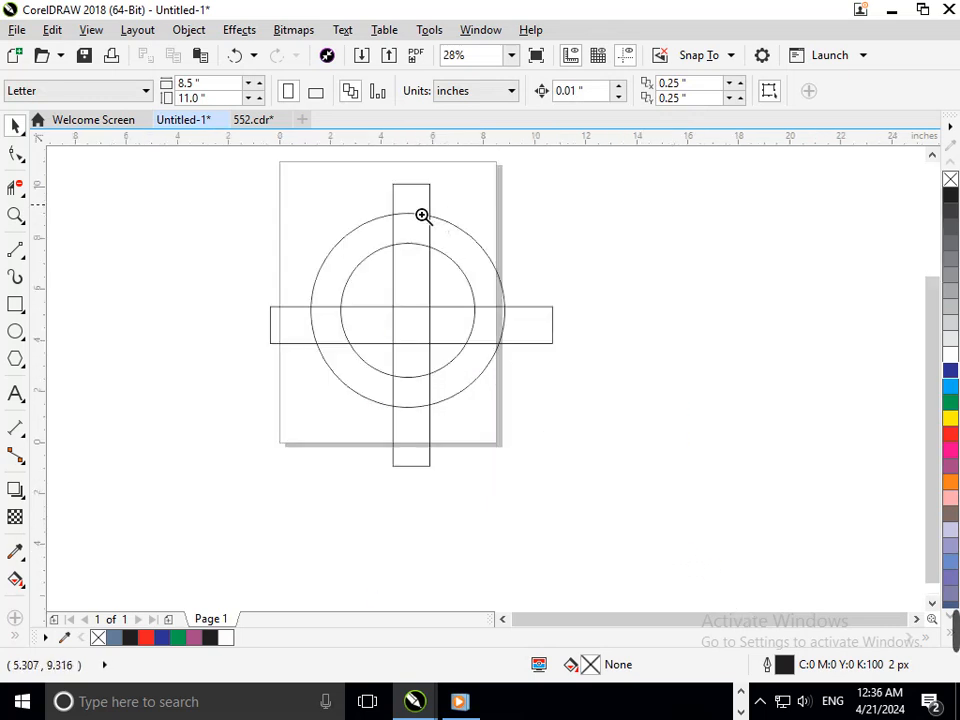
click(434, 366)
key(F3)
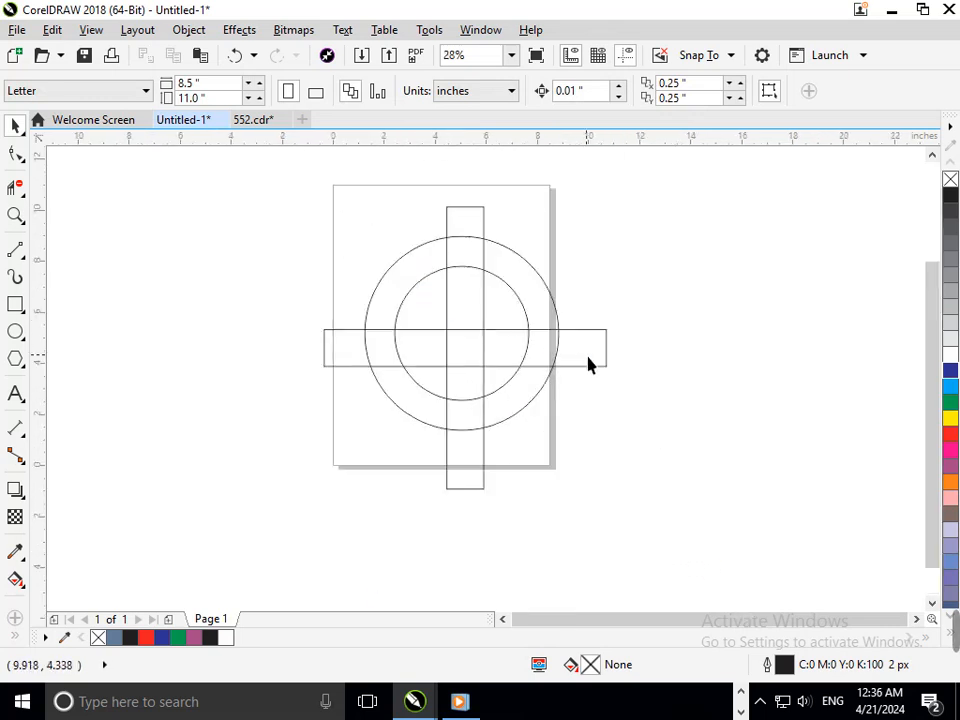
drag(588, 365, 587, 358)
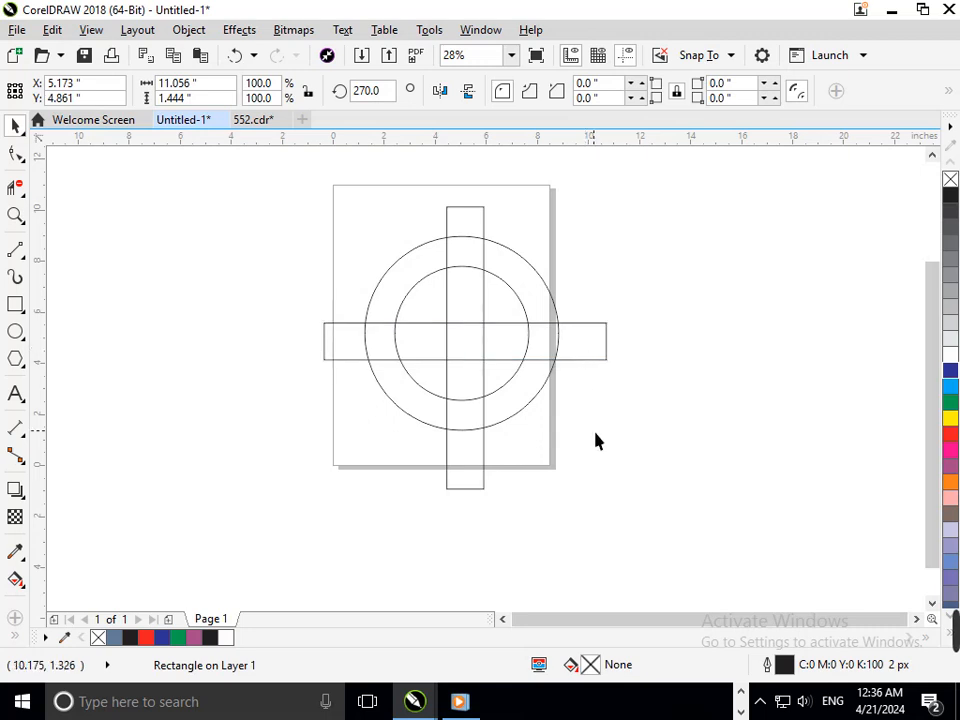
click(595, 441)
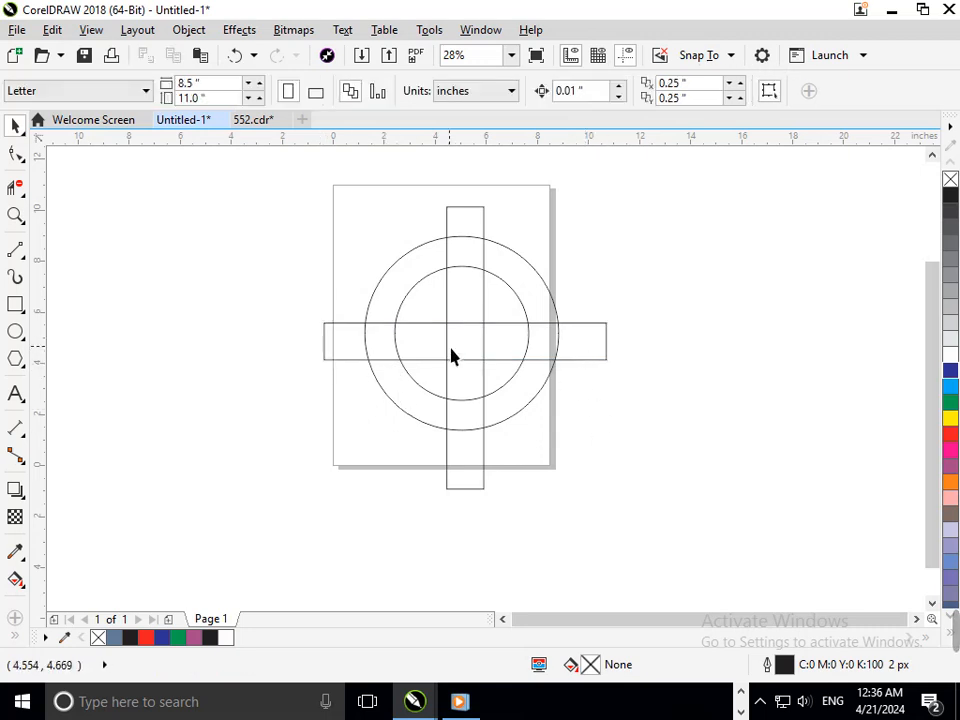
Stretch a copy of the inner circle down to the outer circle's bottom, making an ellipse about 5.25 by 6.42 inches
click(461, 401)
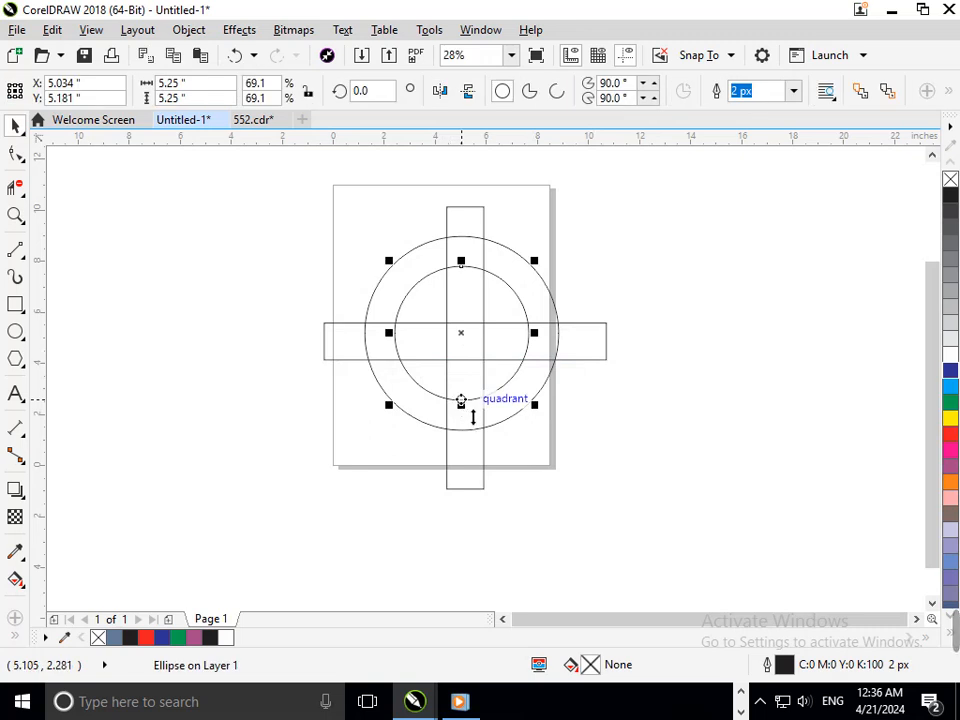
drag(461, 405, 463, 447)
key(ctrl+z)
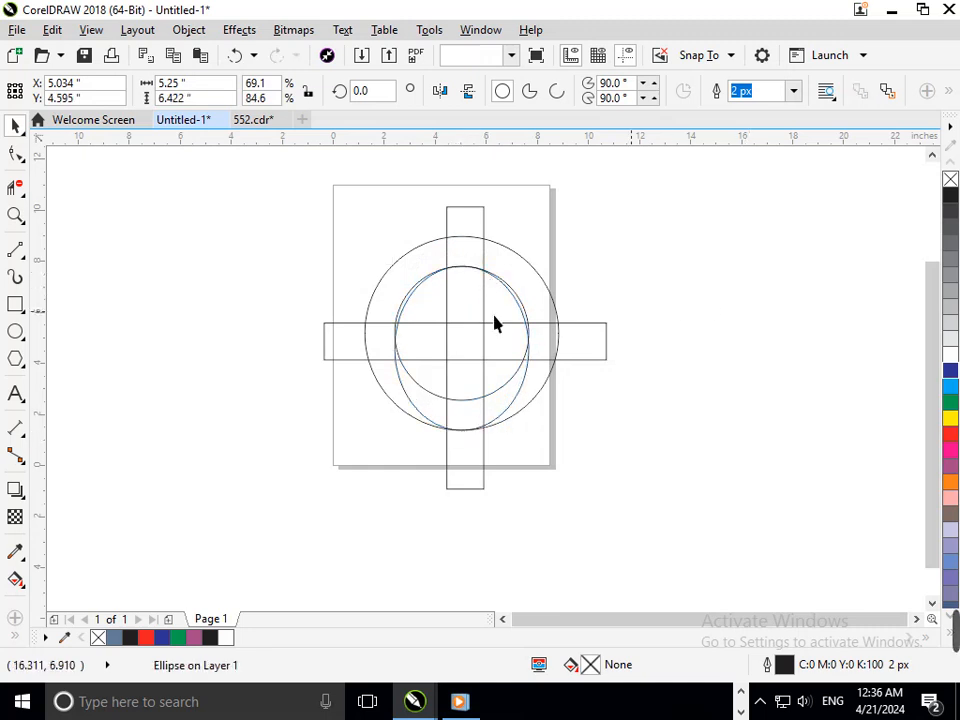
click(420, 253)
Stretch another copy of the inner circle up to the outer circle's top, making an ellipse about 5.25 by 6.42 inches
scroll(458, 248, up, 4)
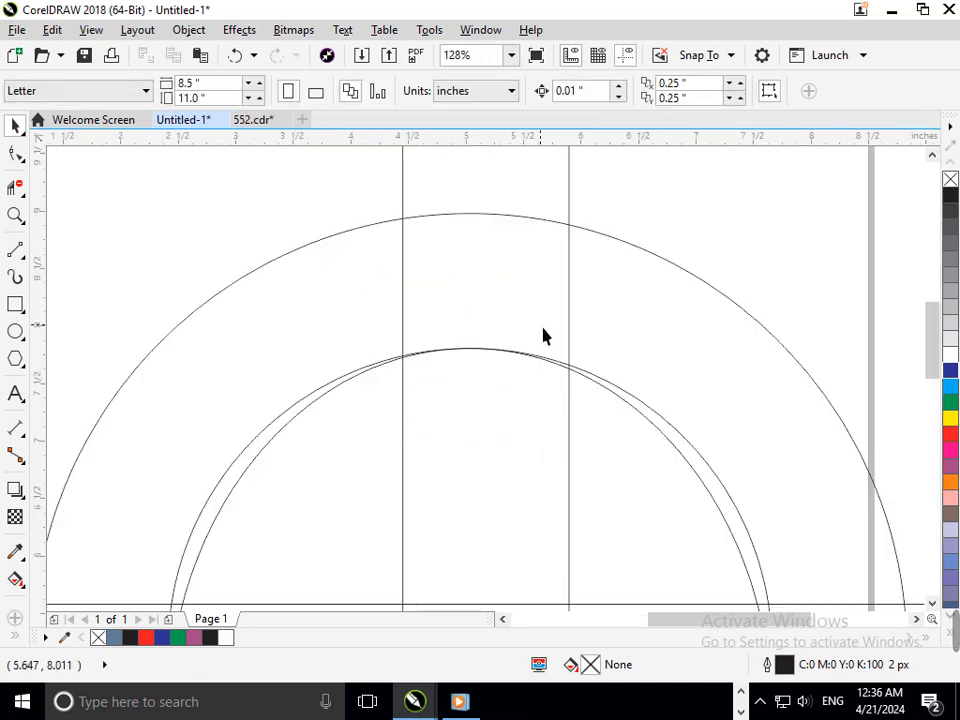
click(324, 392)
drag(481, 352, 482, 217)
scroll(584, 497, down, 4)
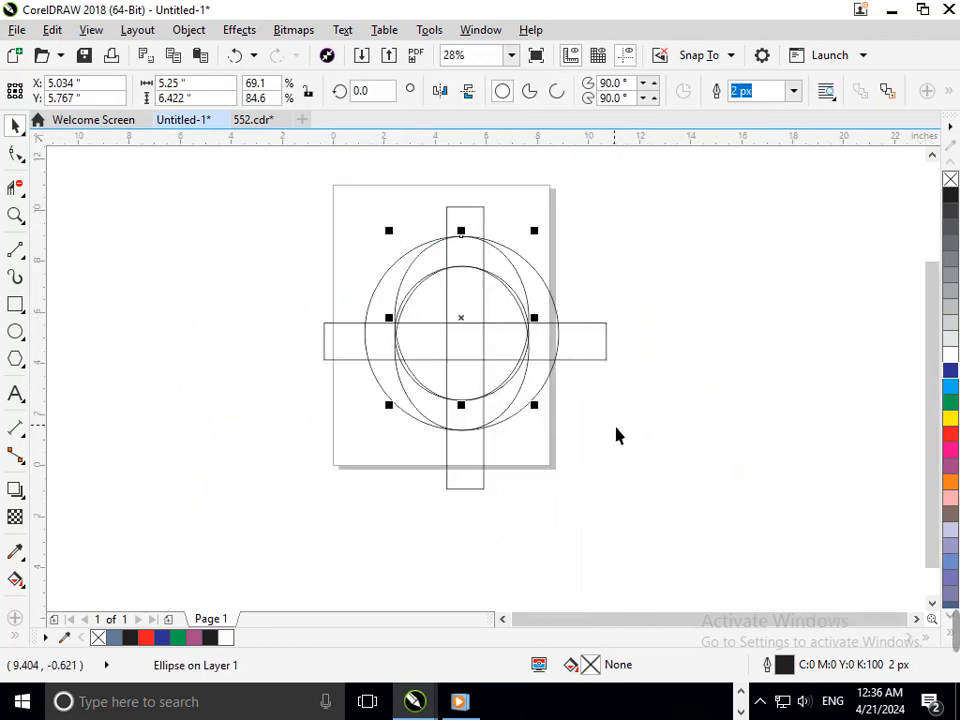
click(540, 413)
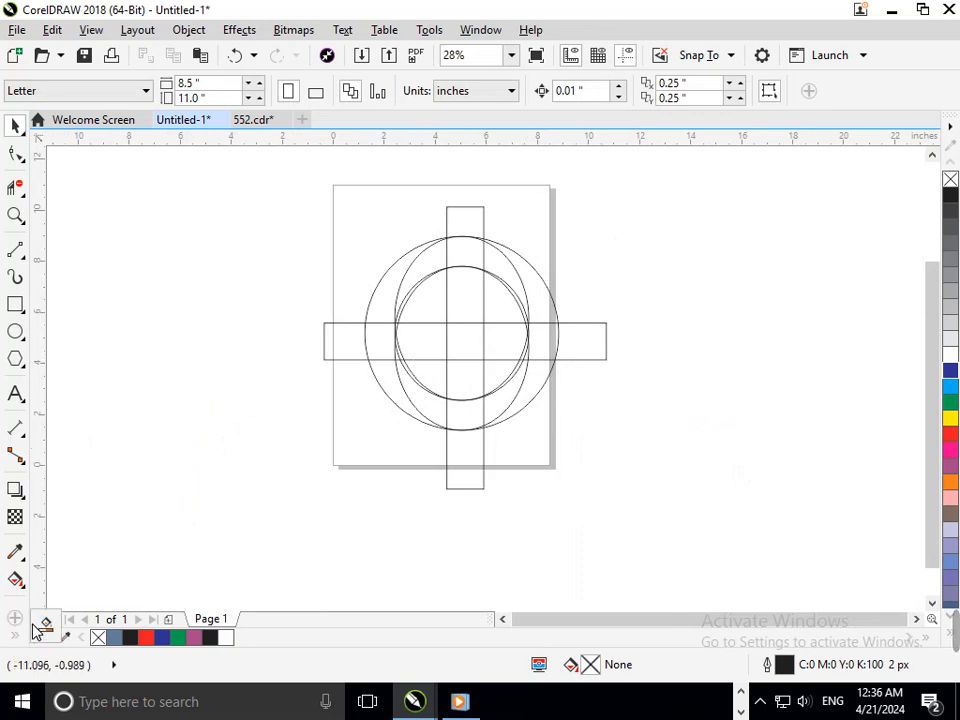
Use Smart Fill in blue-grey (C40 M20 Y0 K40) on the lower part of the vertical bar and the left ring areas, including the small sliver
click(45, 622)
click(460, 410)
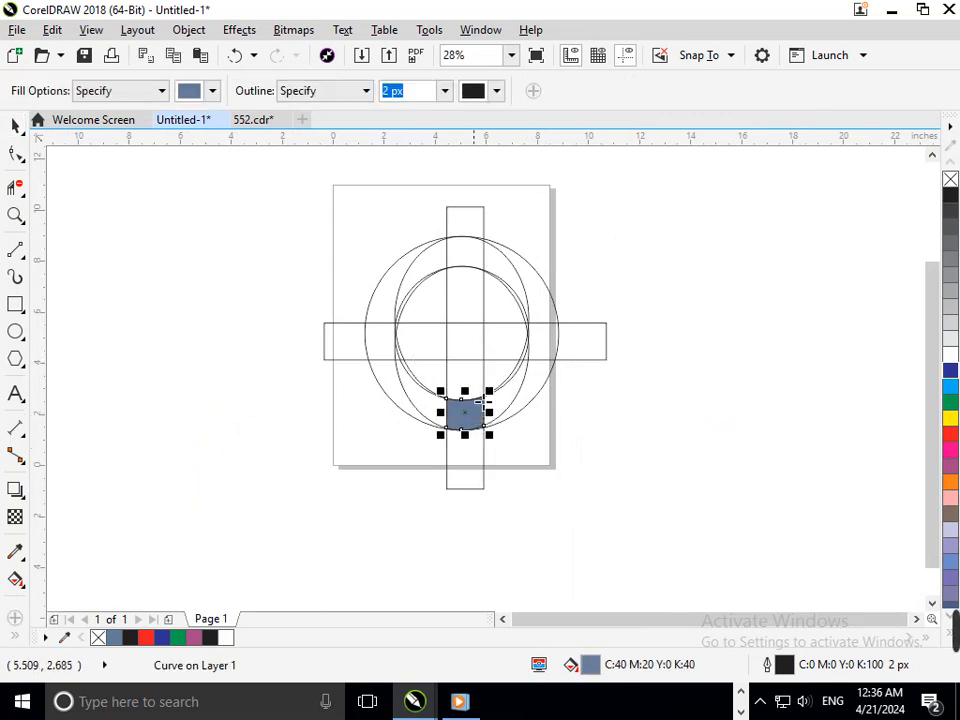
click(442, 420)
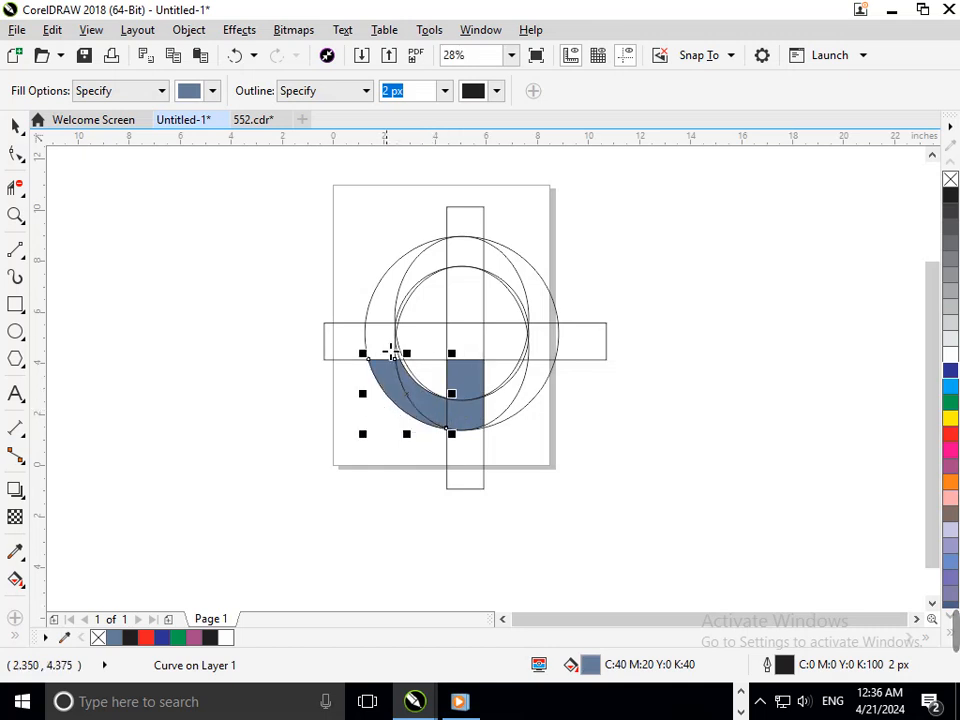
click(379, 343)
click(391, 318)
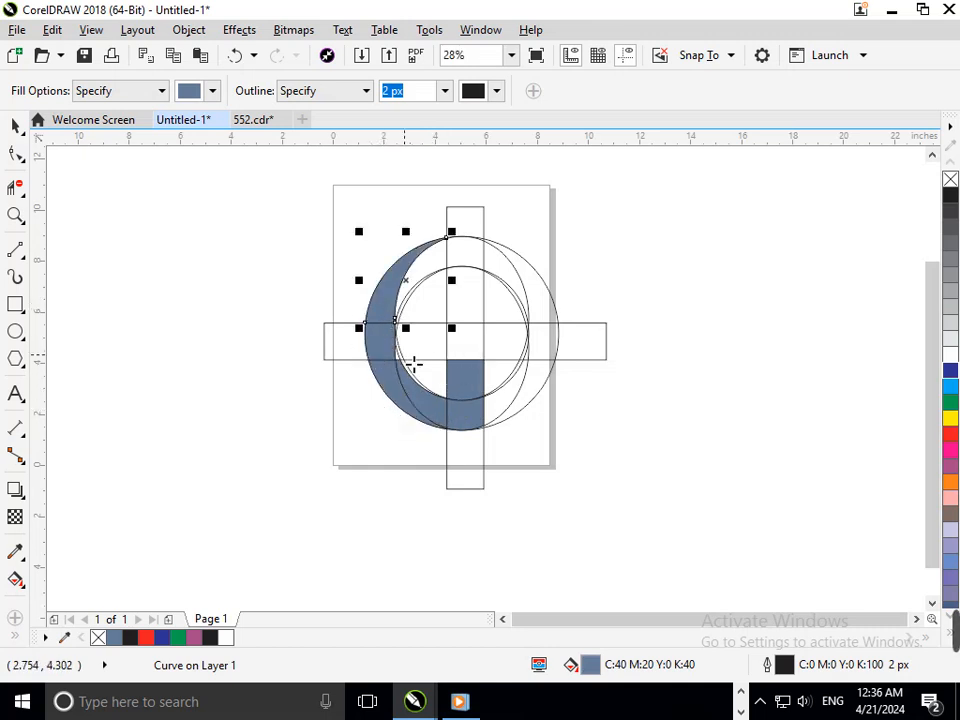
scroll(370, 308, up, 3)
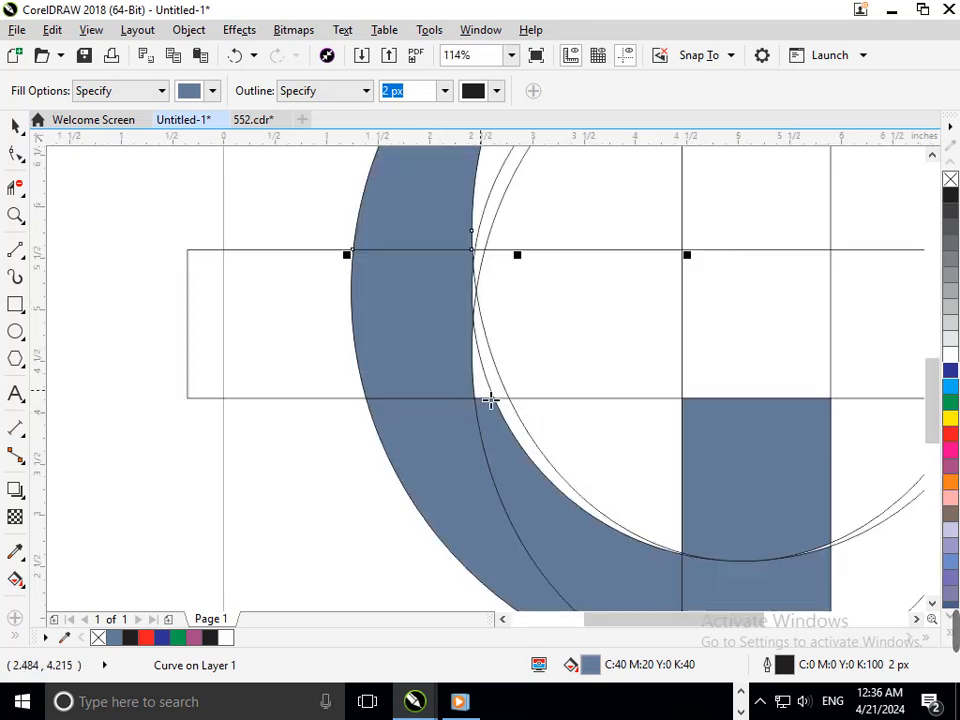
click(493, 373)
scroll(529, 473, down, 3)
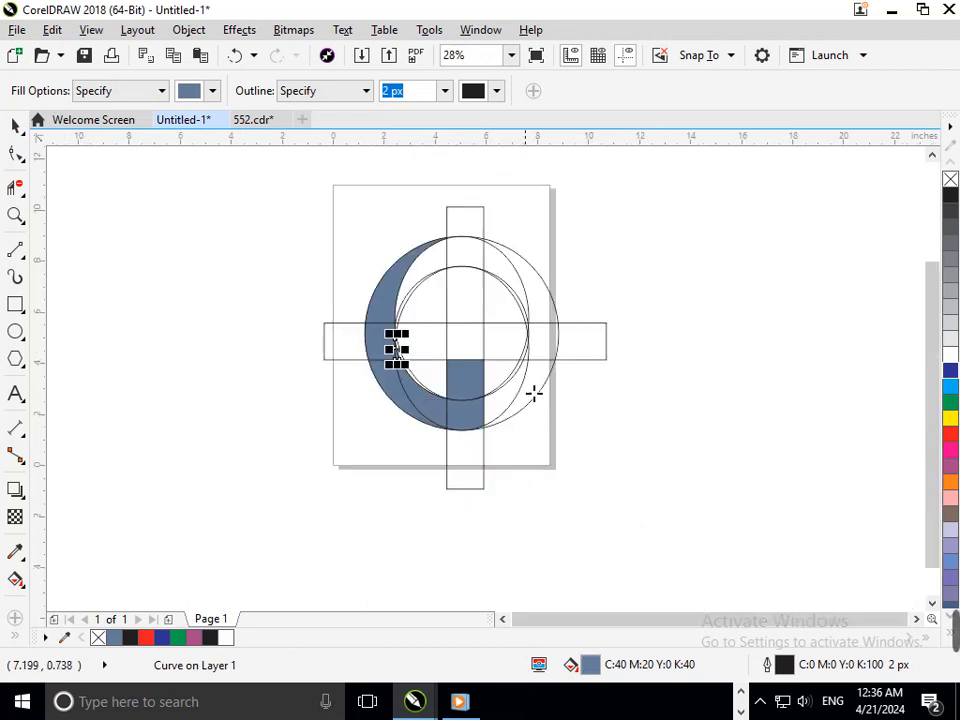
Smart-fill the upper part of the vertical bar and the right ring areas with the same blue-grey
click(489, 296)
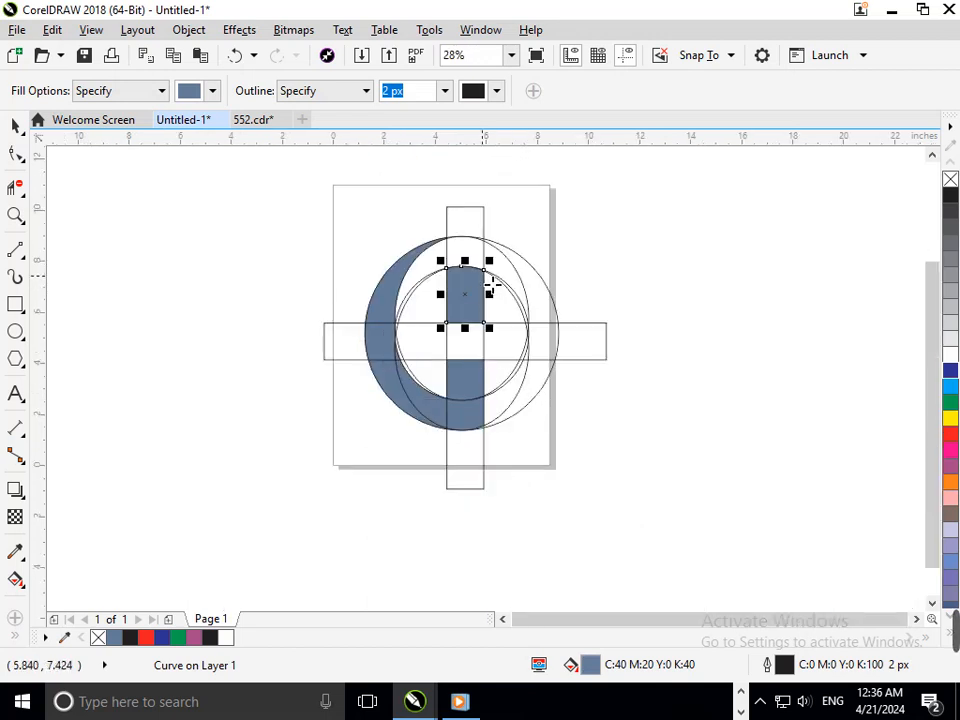
click(474, 248)
click(522, 285)
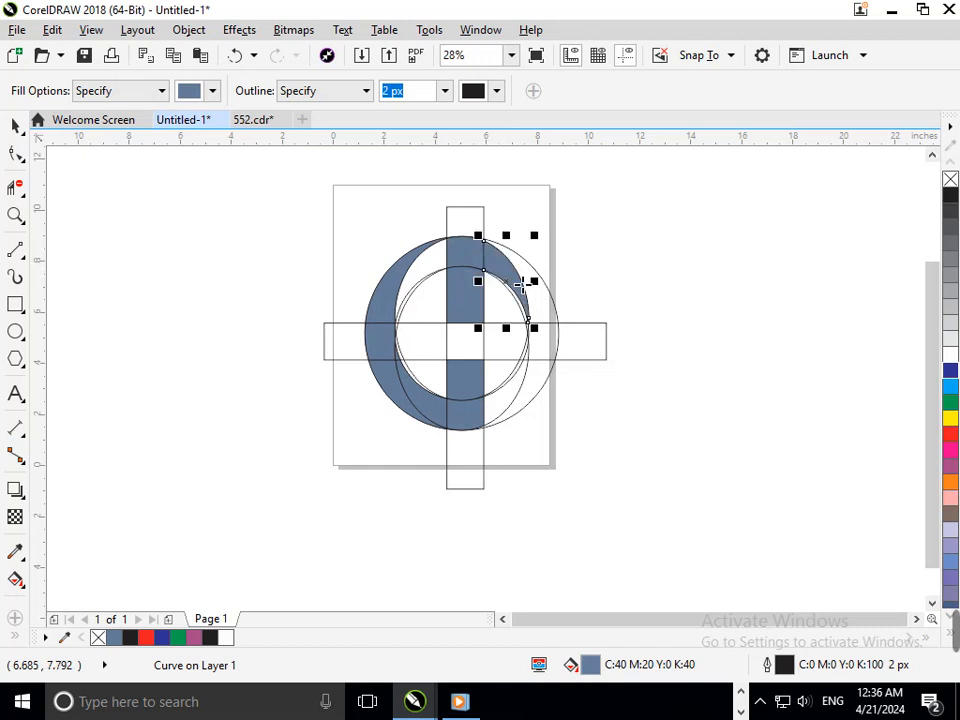
click(543, 305)
click(548, 342)
click(541, 396)
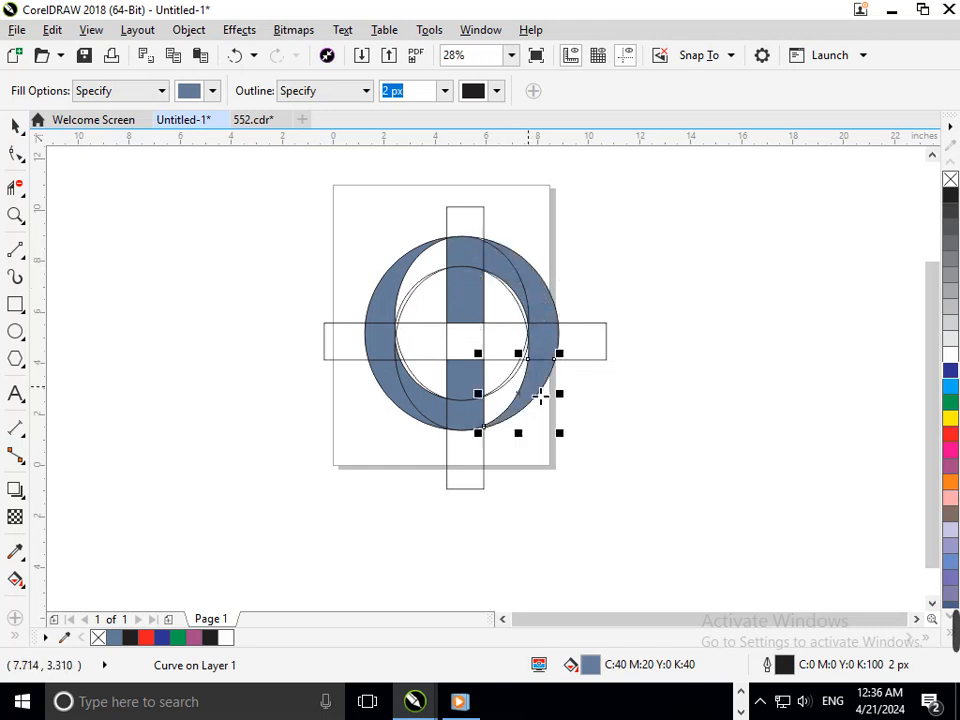
Smart-fill the tiny gap on the right ring's inner edge and dismiss the Internet Download Manager pop-up
scroll(527, 343, up, 5)
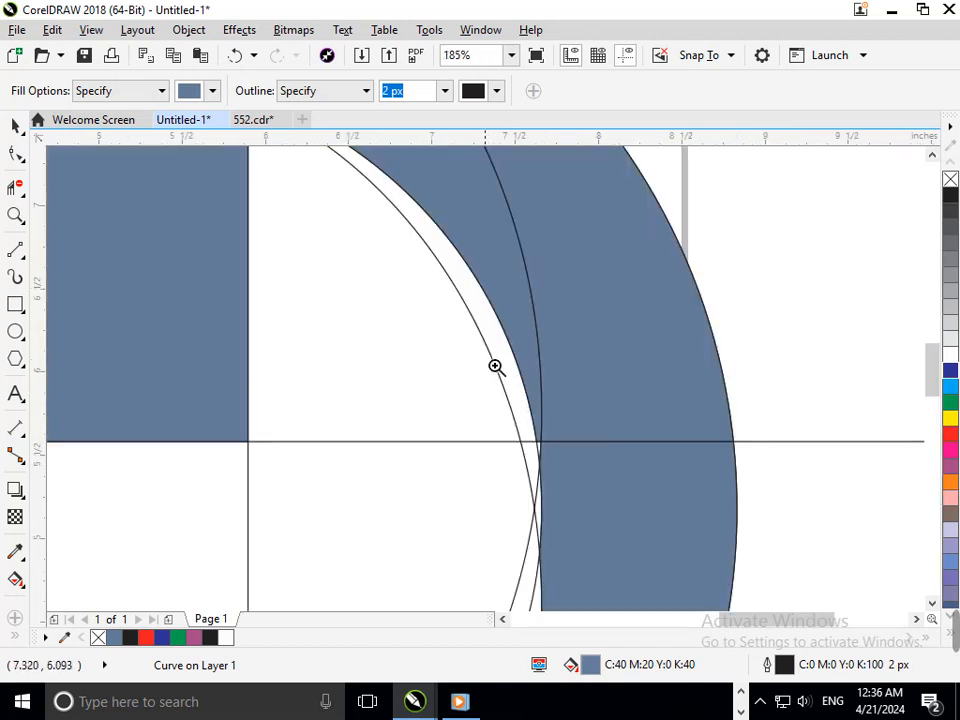
scroll(527, 344, down, 5)
scroll(524, 322, up, 7)
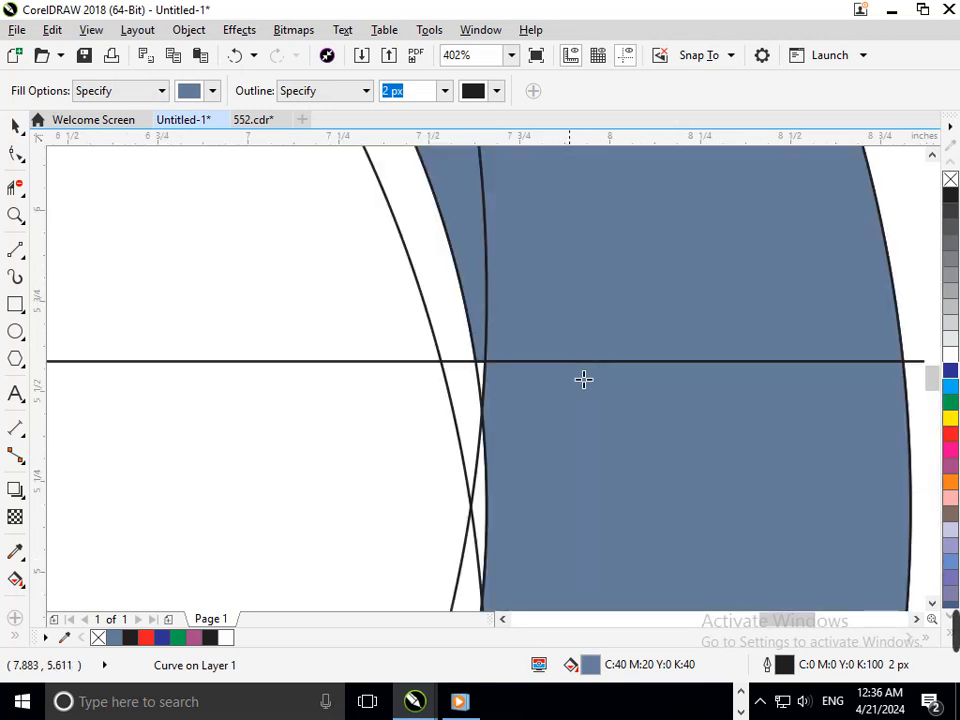
click(487, 373)
scroll(566, 390, down, 7)
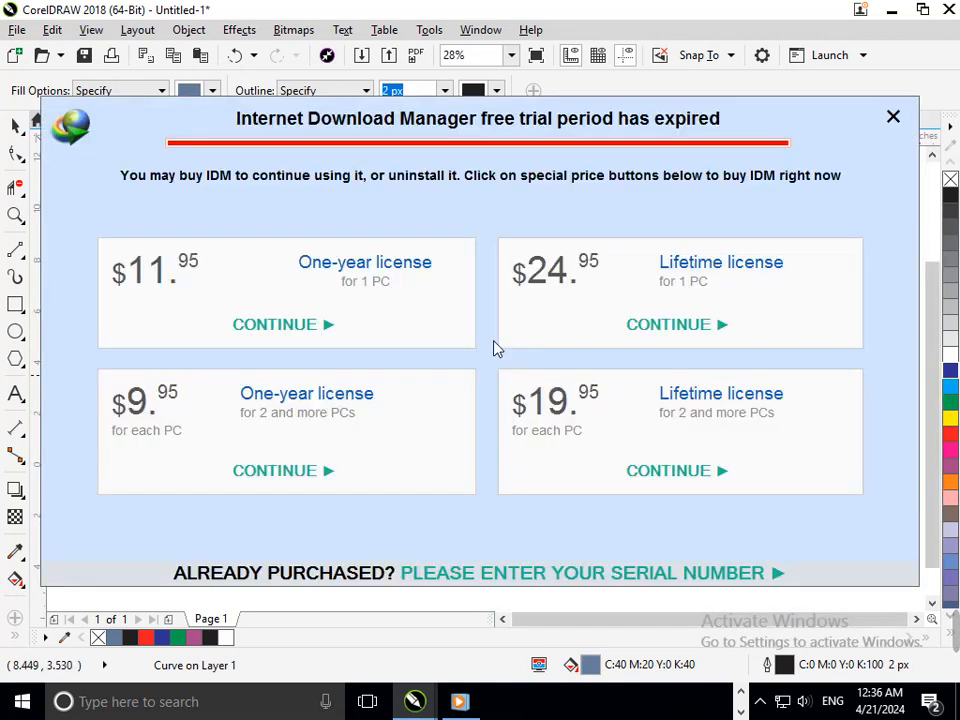
click(893, 118)
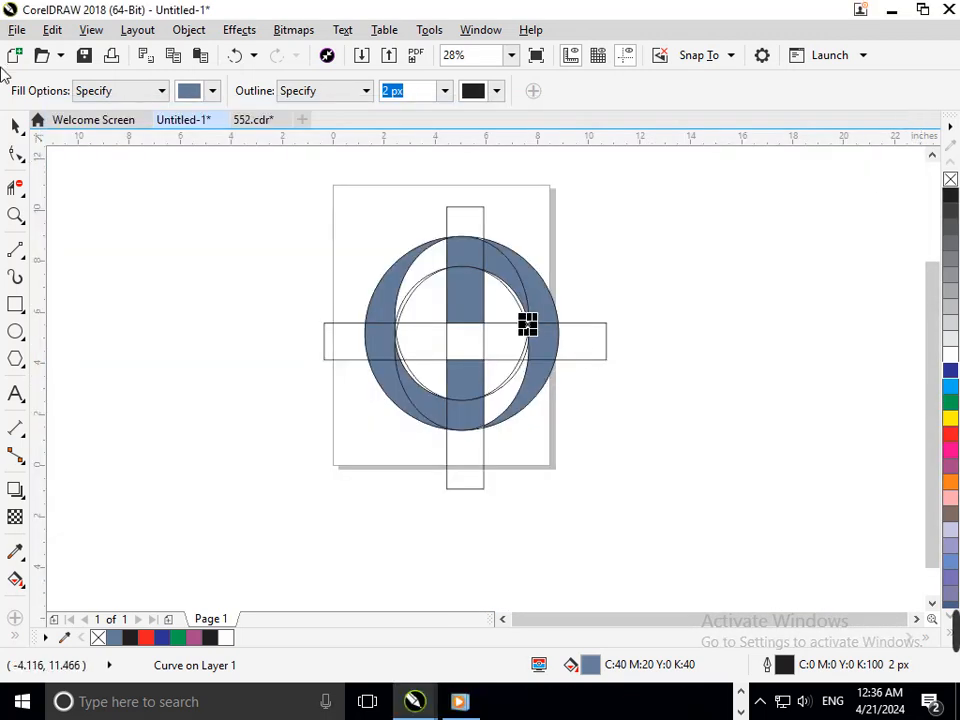
Delete the two construction rectangles and the inner construction circle and ellipses, leaving only the filled pieces
click(150, 315)
click(330, 347)
key(Delete)
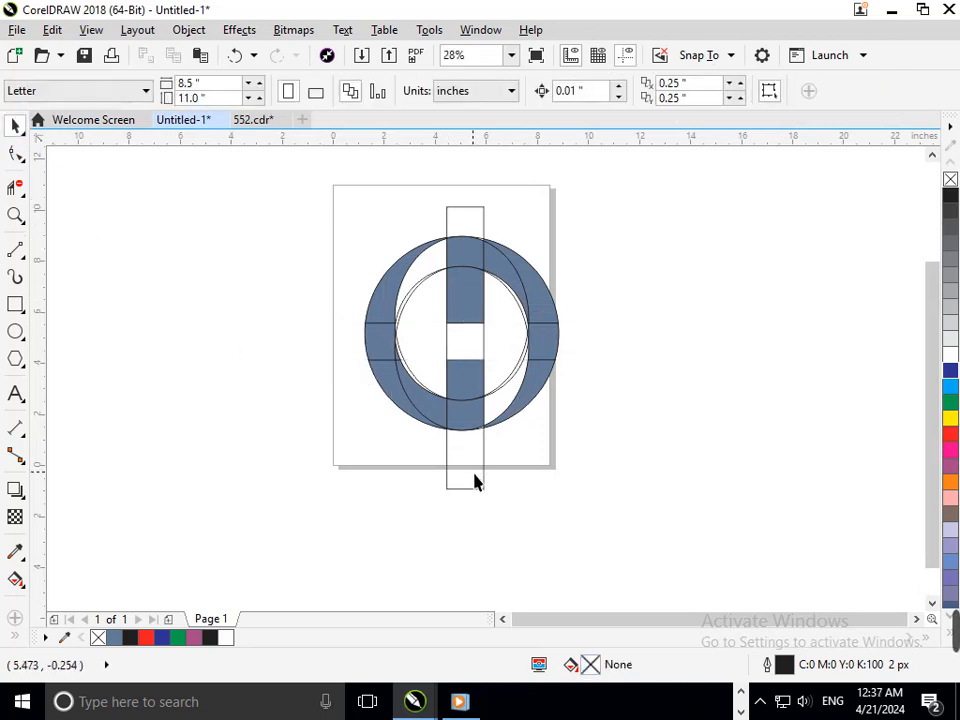
click(476, 480)
key(Delete)
click(500, 354)
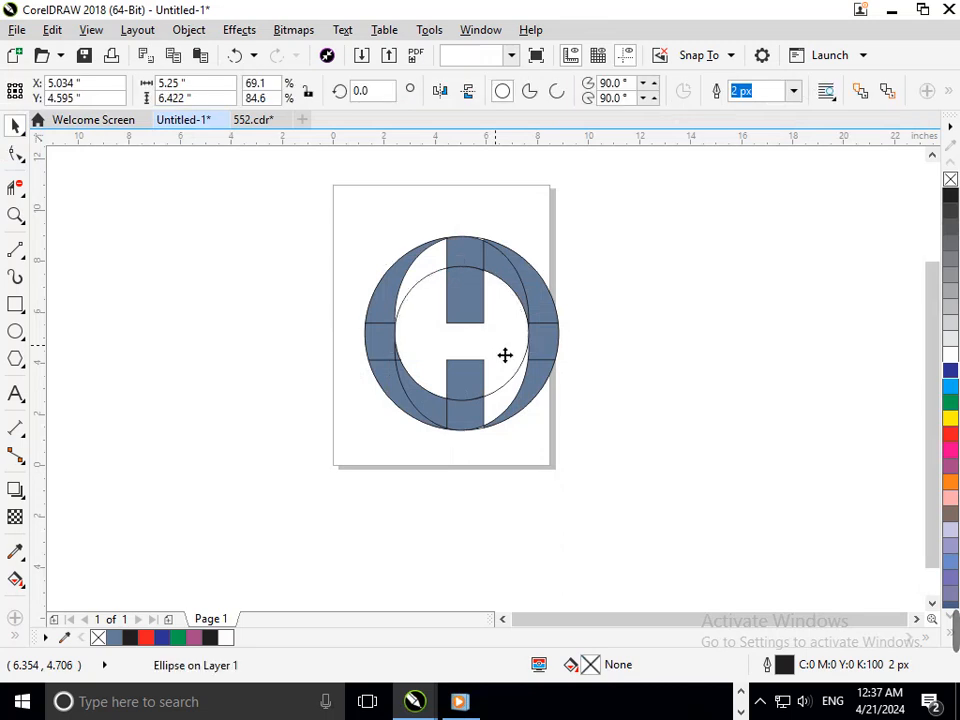
key(Delete)
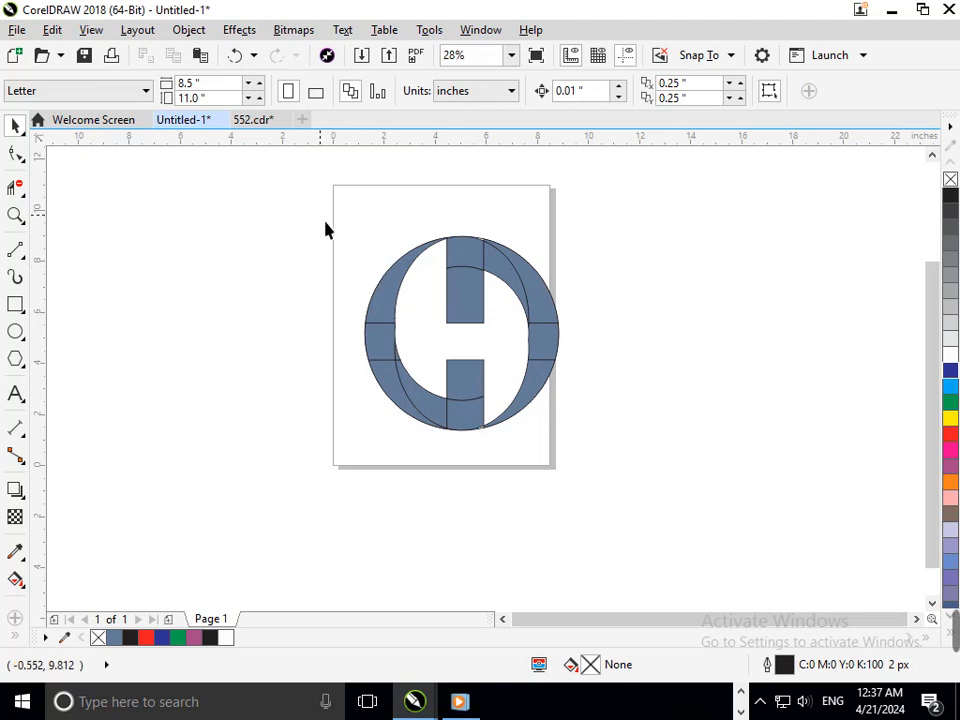
Weld the filled pieces of the left ring into a single arc shape
drag(320, 215, 439, 447)
click(535, 92)
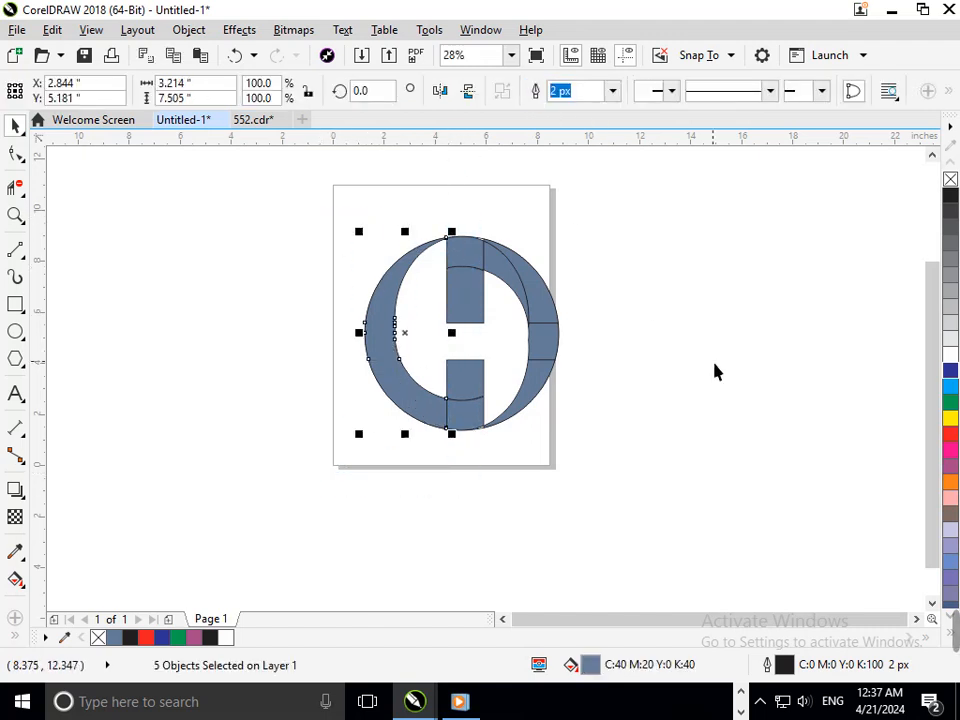
click(716, 373)
Weld the two lower bar pieces to the left arc to form one G-like shape
click(463, 412)
shift+click(461, 392)
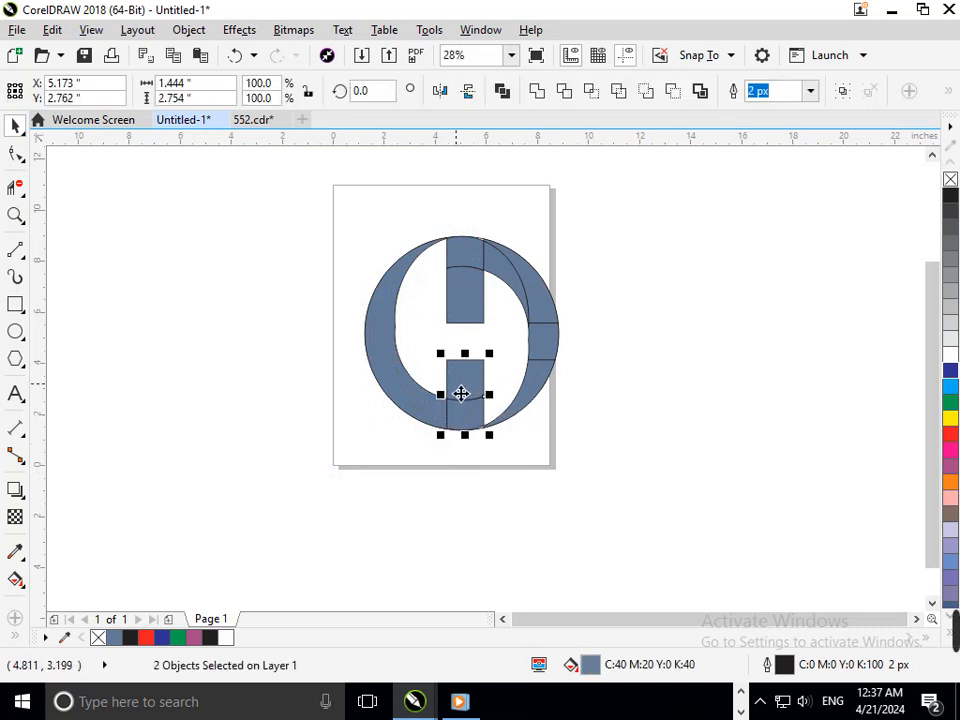
shift+click(403, 403)
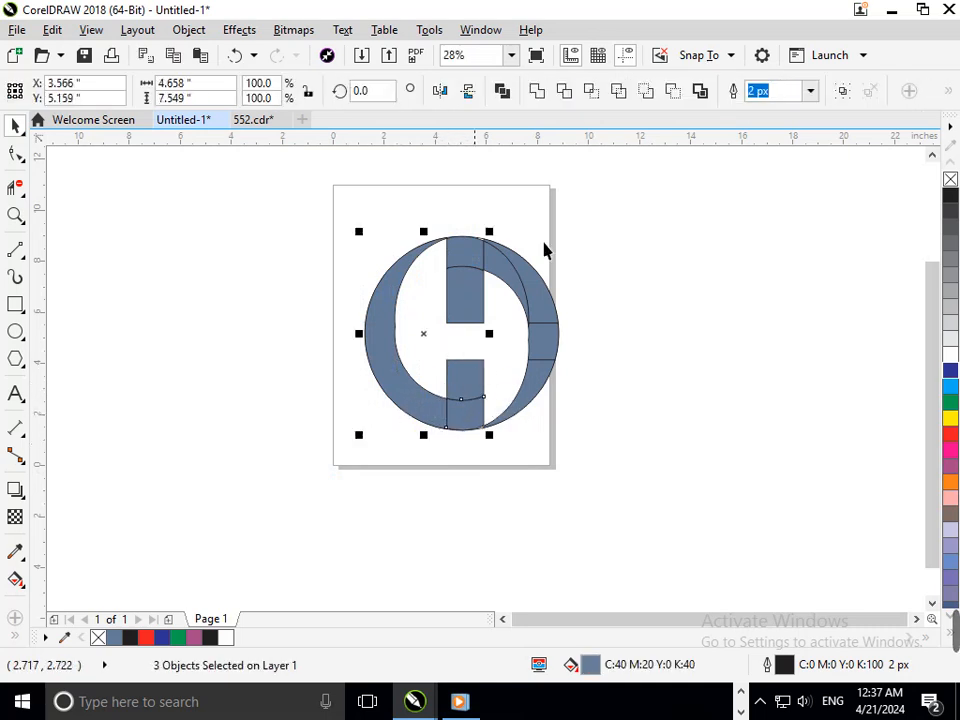
click(537, 91)
click(707, 444)
Fill the welded left shape with red
click(461, 422)
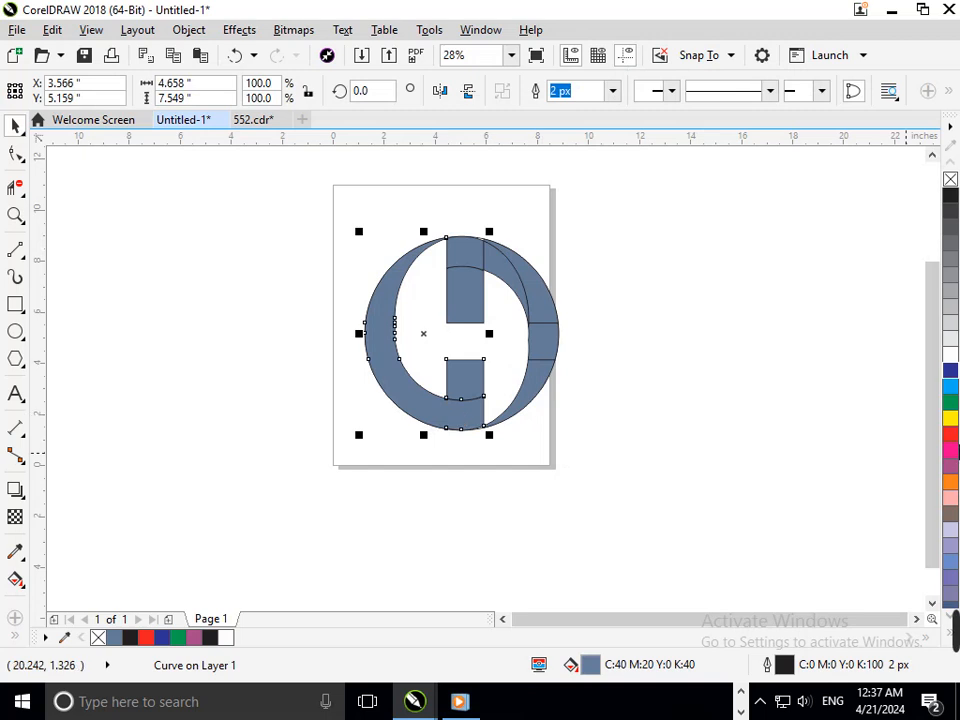
click(950, 433)
click(675, 486)
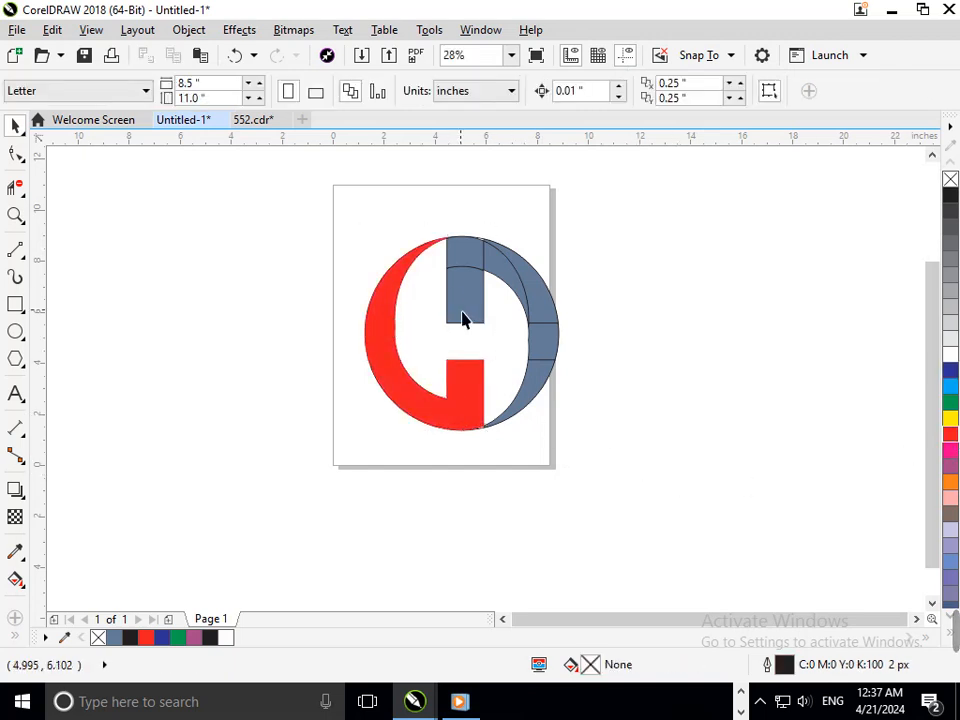
Colour the fill and outlines of the upper bar and right ring pieces green
click(462, 319)
shift+click(476, 253)
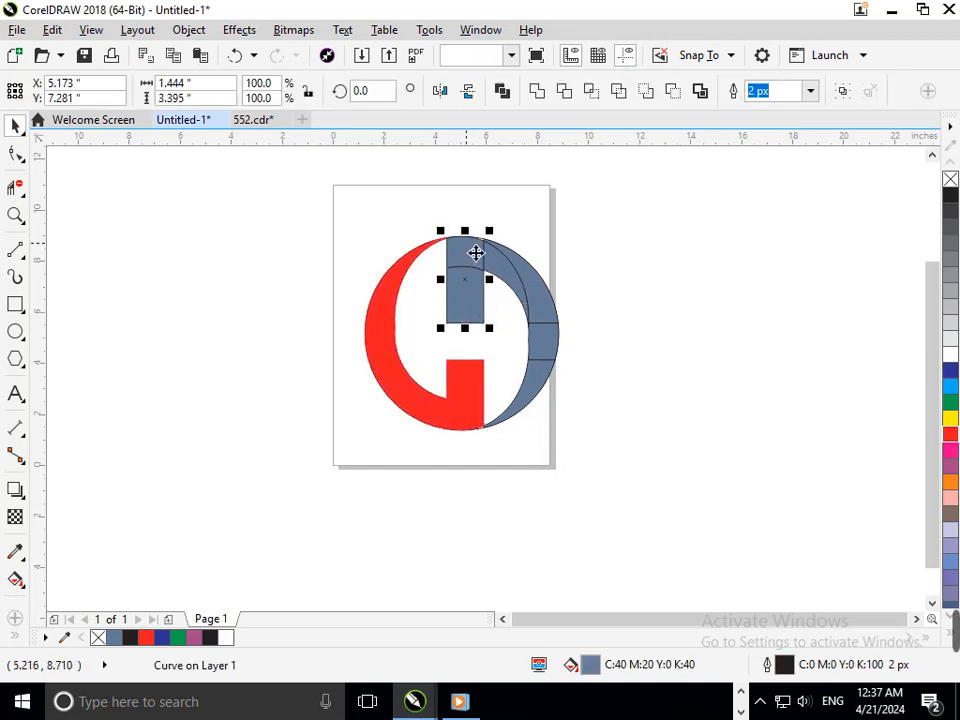
shift+click(518, 280)
shift+click(555, 319)
shift+click(552, 352)
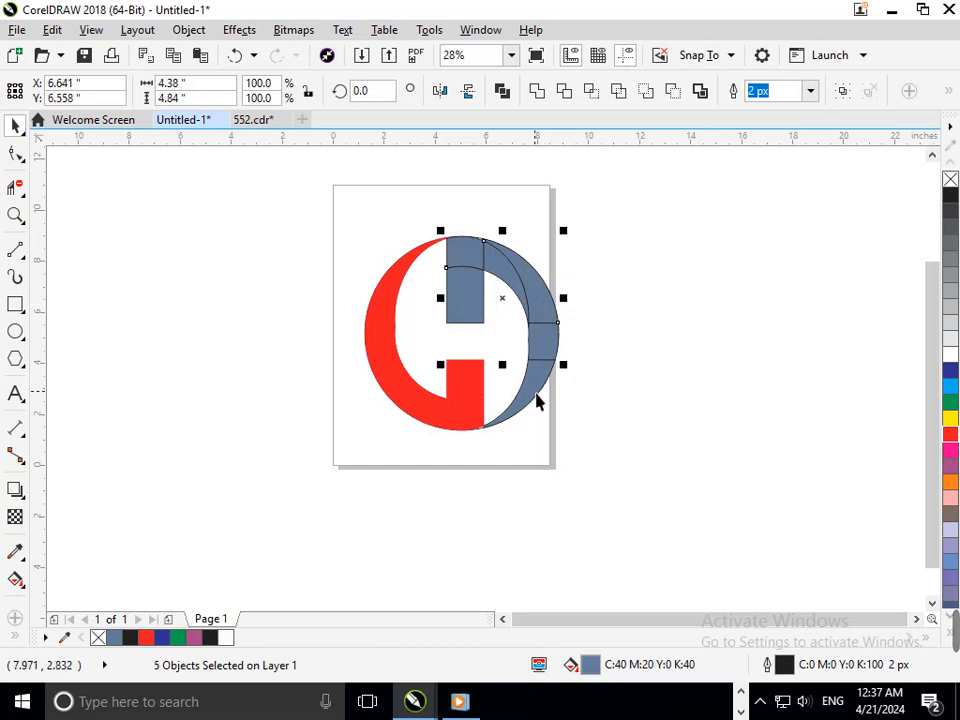
shift+click(537, 400)
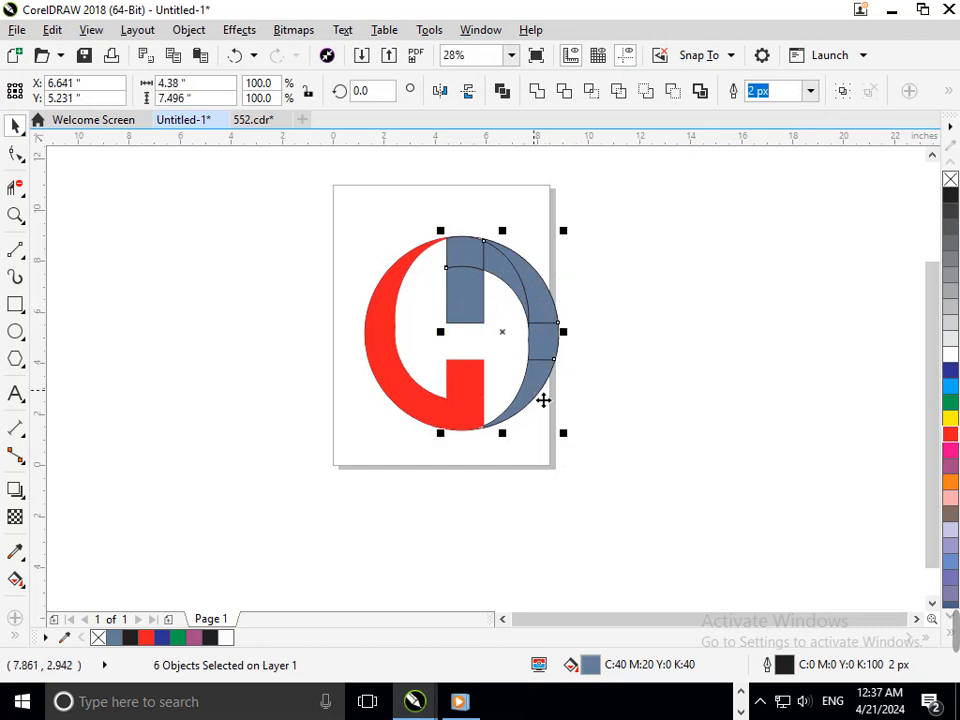
click(950, 401)
click(709, 381)
click(552, 378)
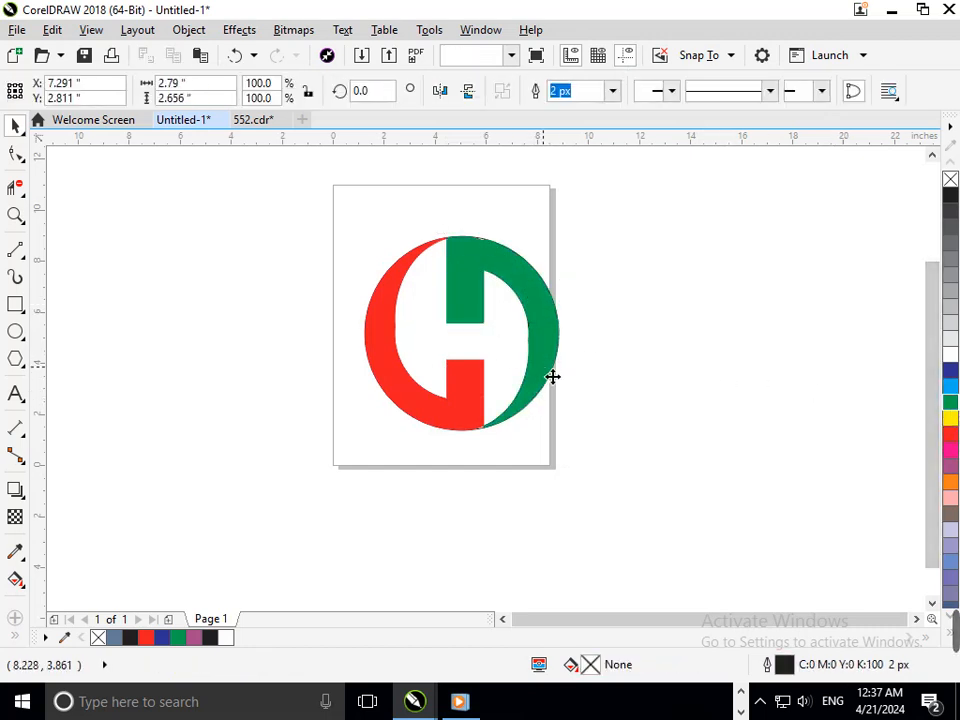
click(548, 375)
click(466, 232)
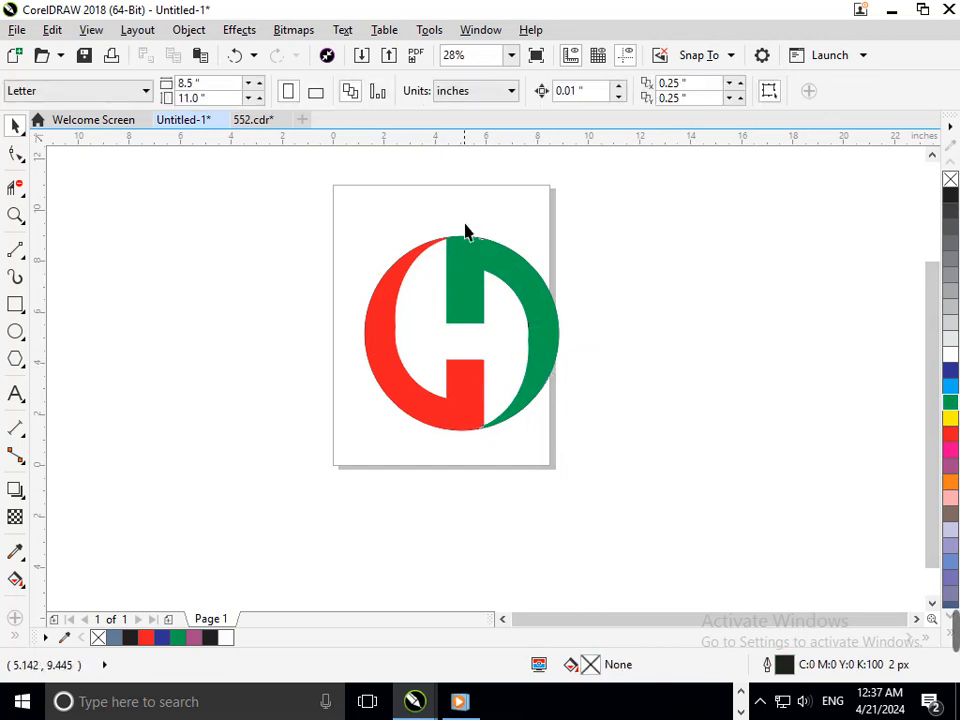
Select all the green pieces together and nudge them slightly to the right, away from the red shape
drag(583, 450, 582, 450)
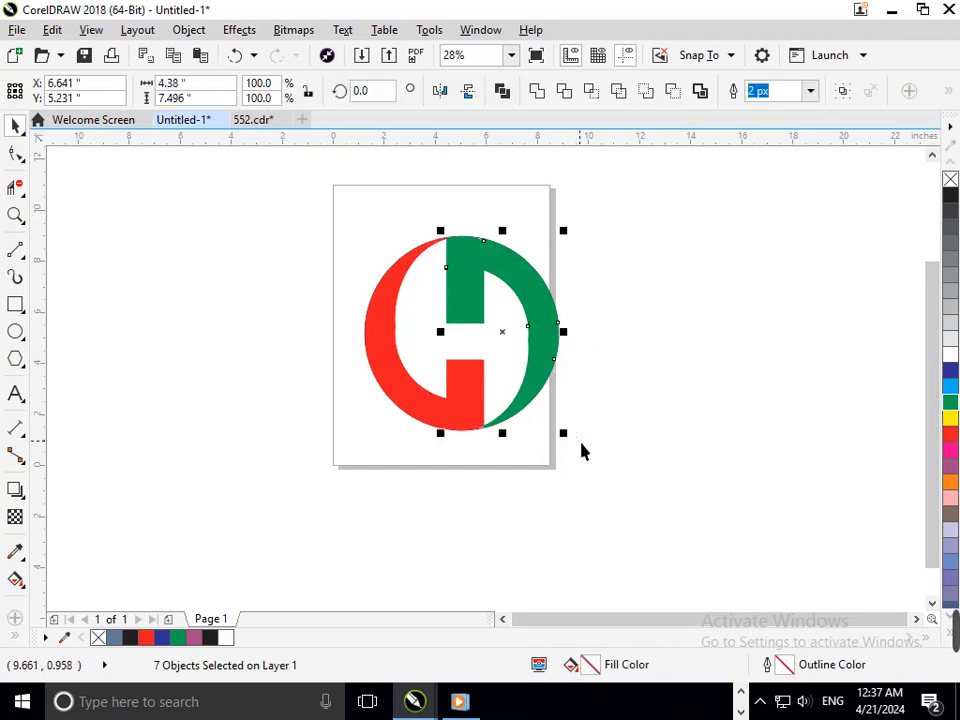
key(Right)
key(Right)
key(Right)
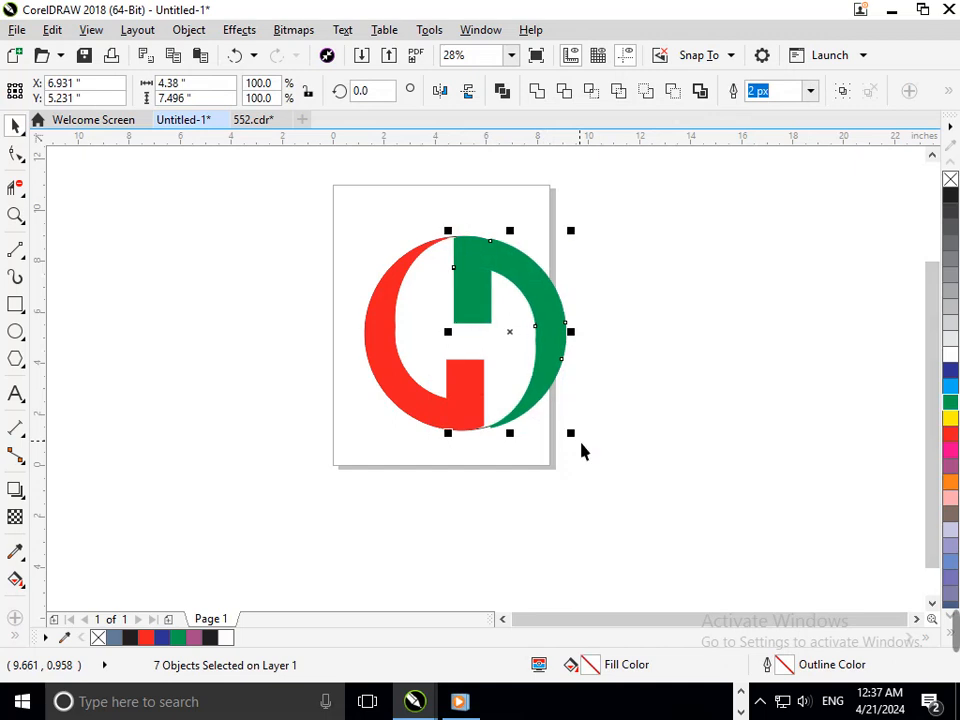
key(Right)
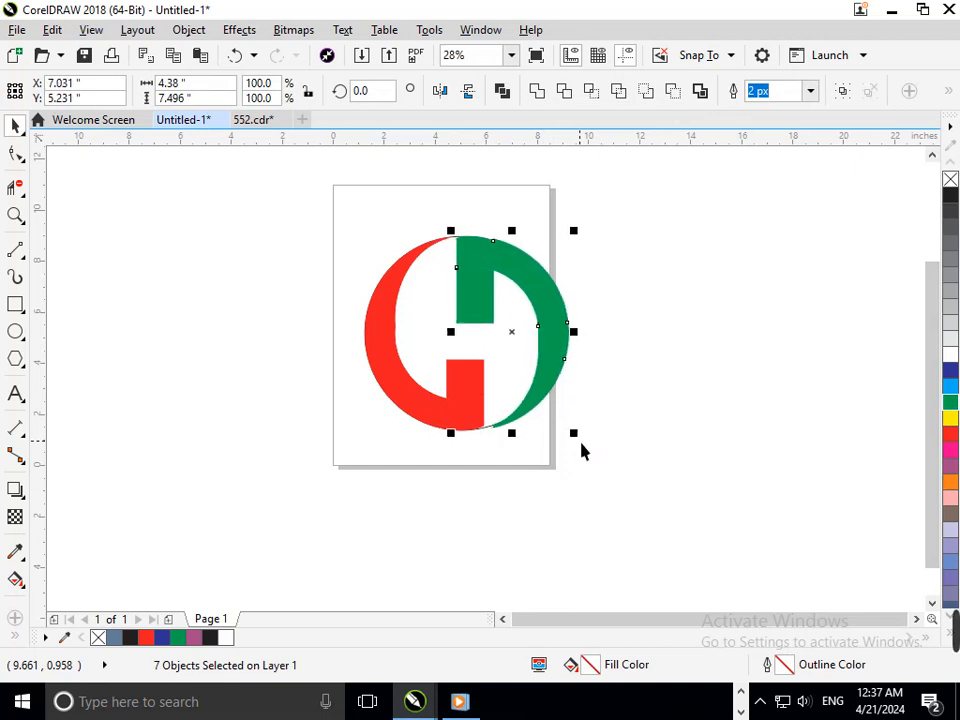
key(Left)
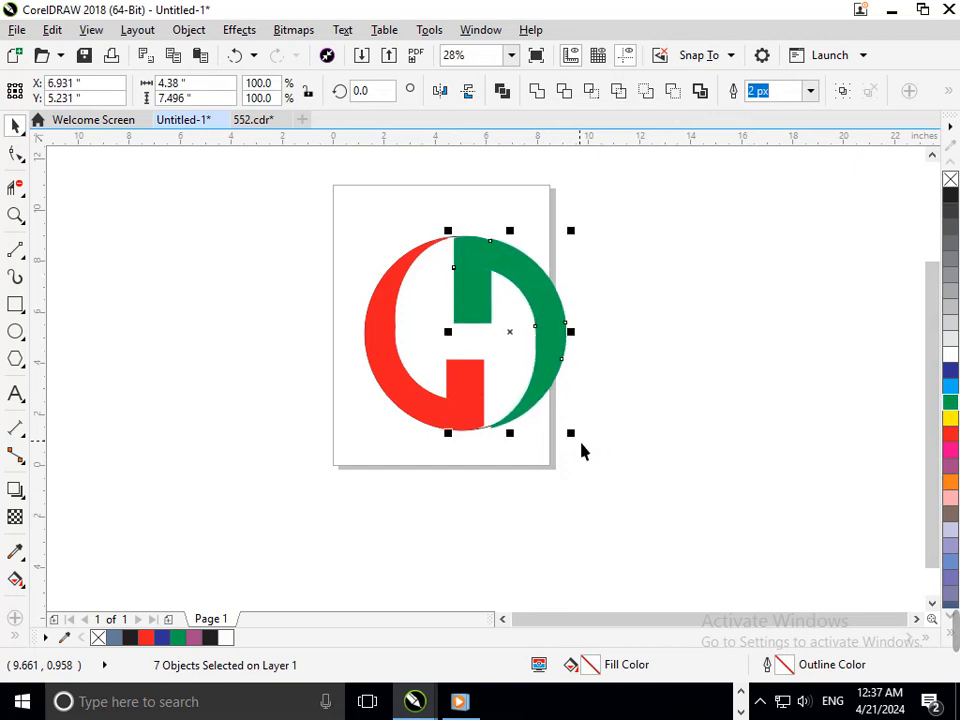
click(619, 431)
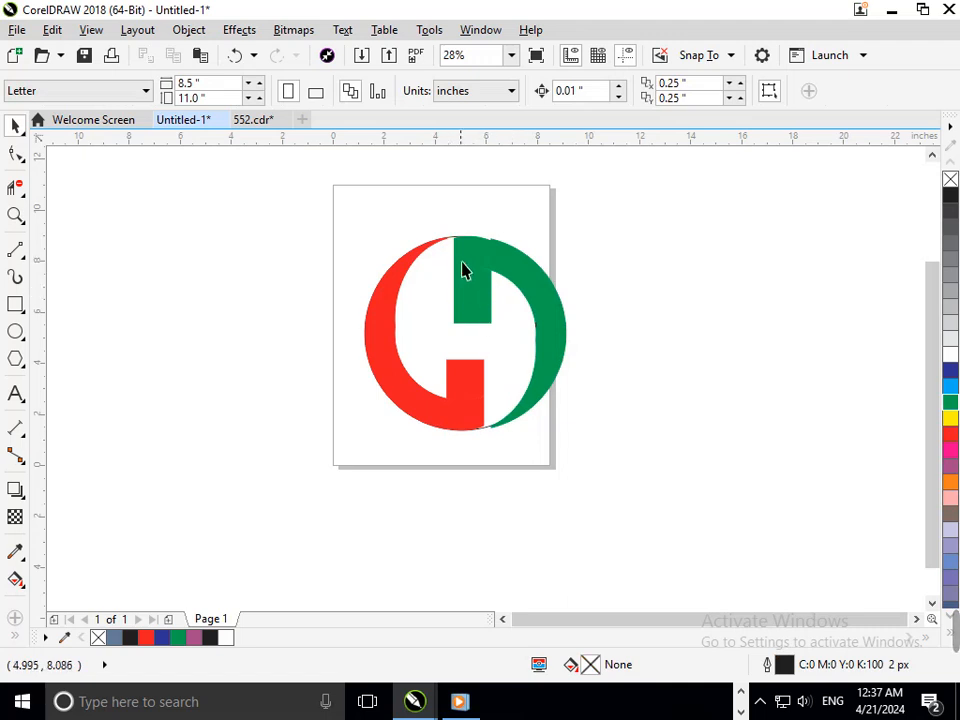
Undo the displacement of the green bar piece and group the seven green pieces
drag(480, 321, 561, 358)
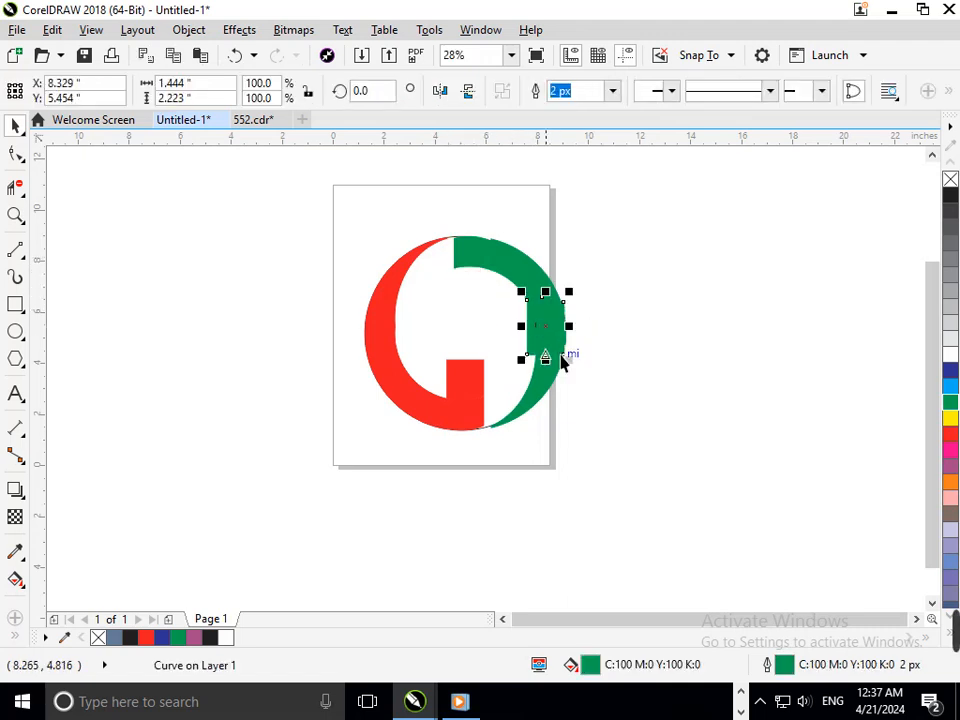
key(ctrl+z)
drag(446, 208, 602, 495)
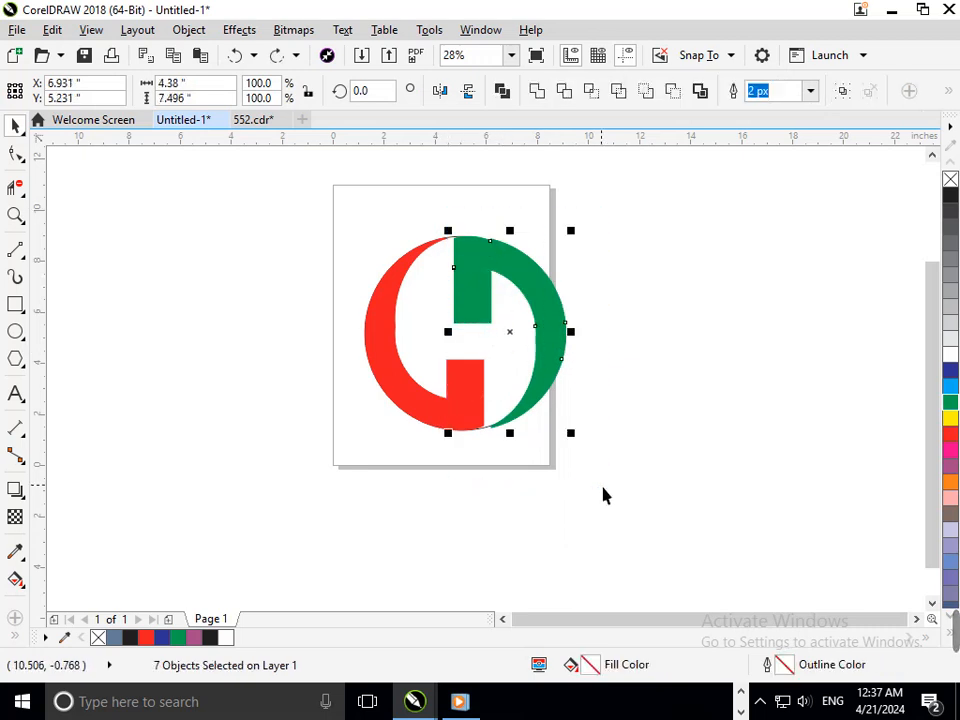
key(ctrl+g)
click(550, 372)
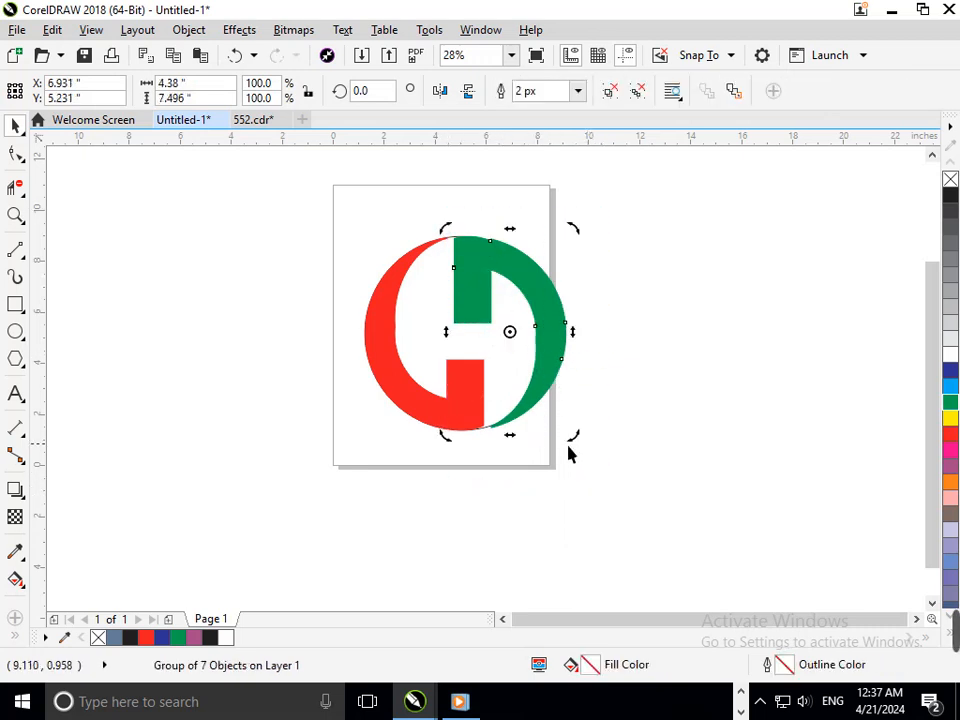
Make a copy of the green group rotated 90° clockwise and delete the upright original
drag(568, 450, 409, 422)
key(Escape)
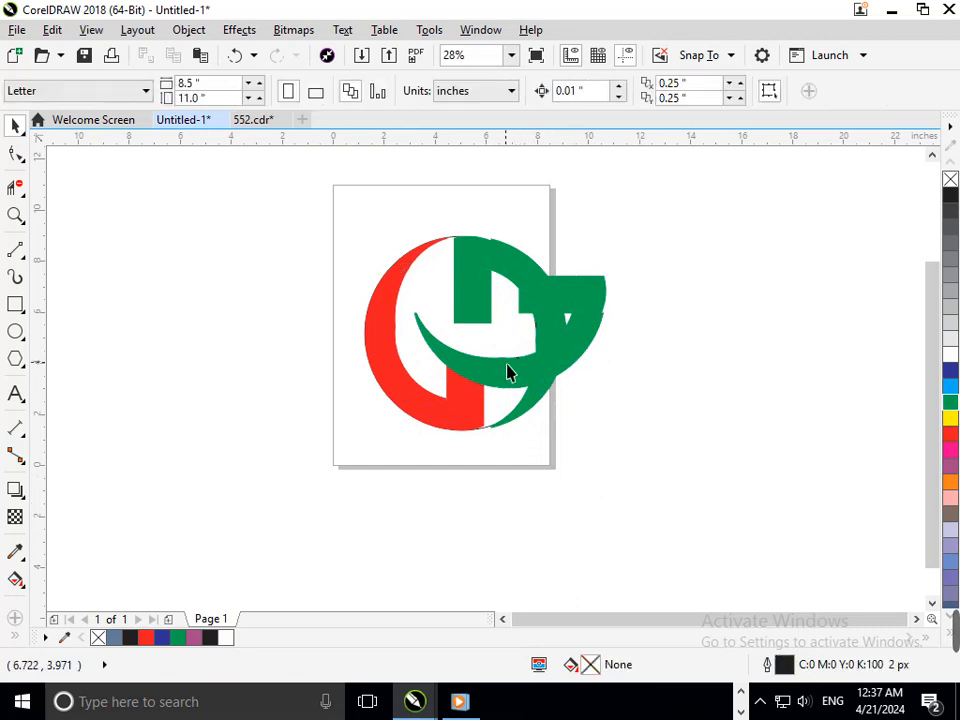
drag(542, 396, 520, 455)
key(Delete)
Stretch the rotated green group vertically to about 8.57 in tall, and delete the red shape and the circle outline
drag(527, 367, 562, 491)
click(780, 474)
click(412, 396)
key(Delete)
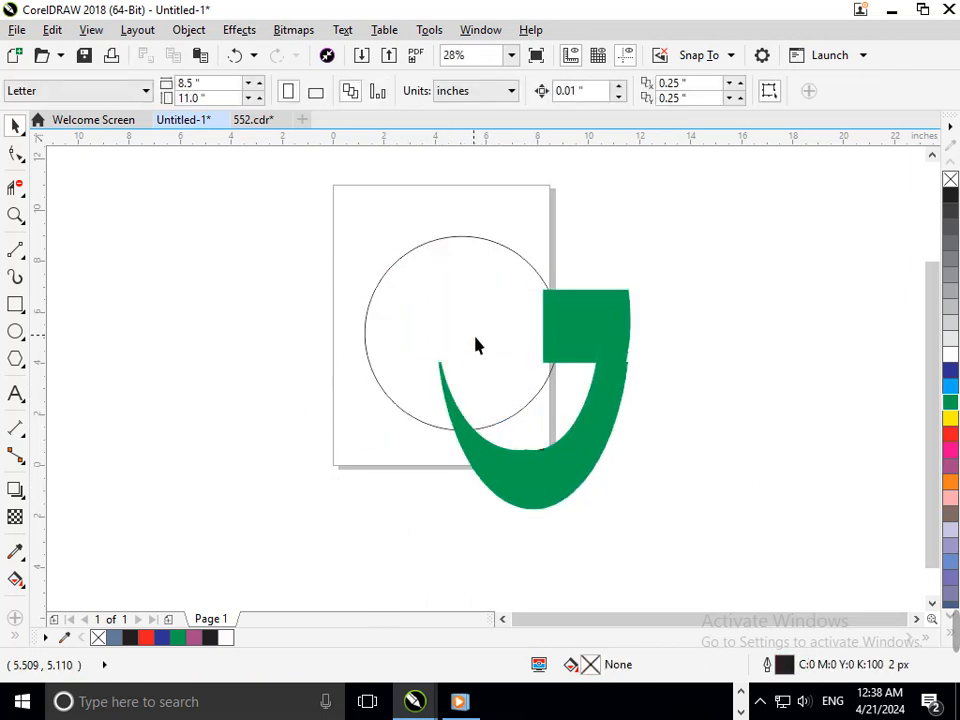
click(489, 400)
key(Delete)
Create a vertically mirrored copy of the green group directly above it and select that upper copy
drag(356, 227, 677, 619)
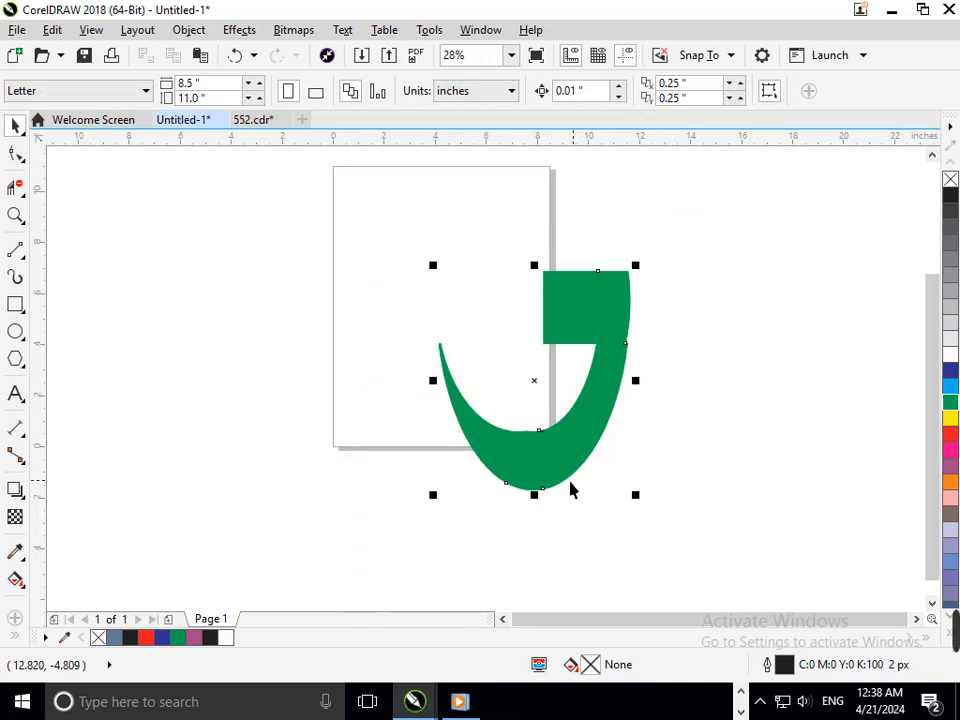
drag(544, 506, 520, 222)
right_click(520, 222)
drag(587, 303, 598, 386)
click(671, 287)
key(F3)
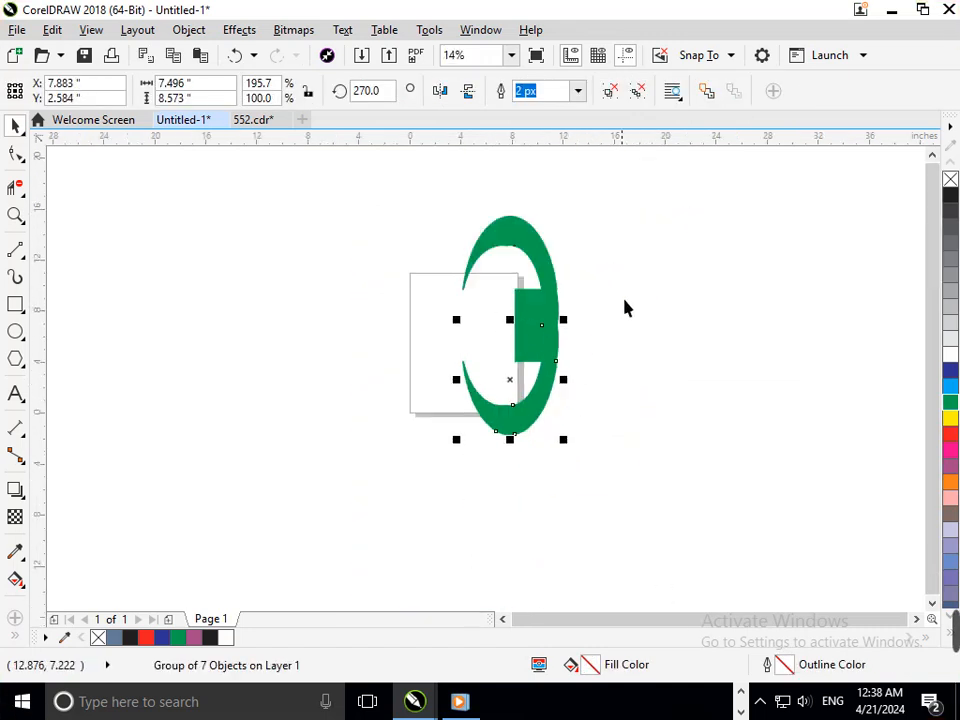
click(624, 300)
click(550, 289)
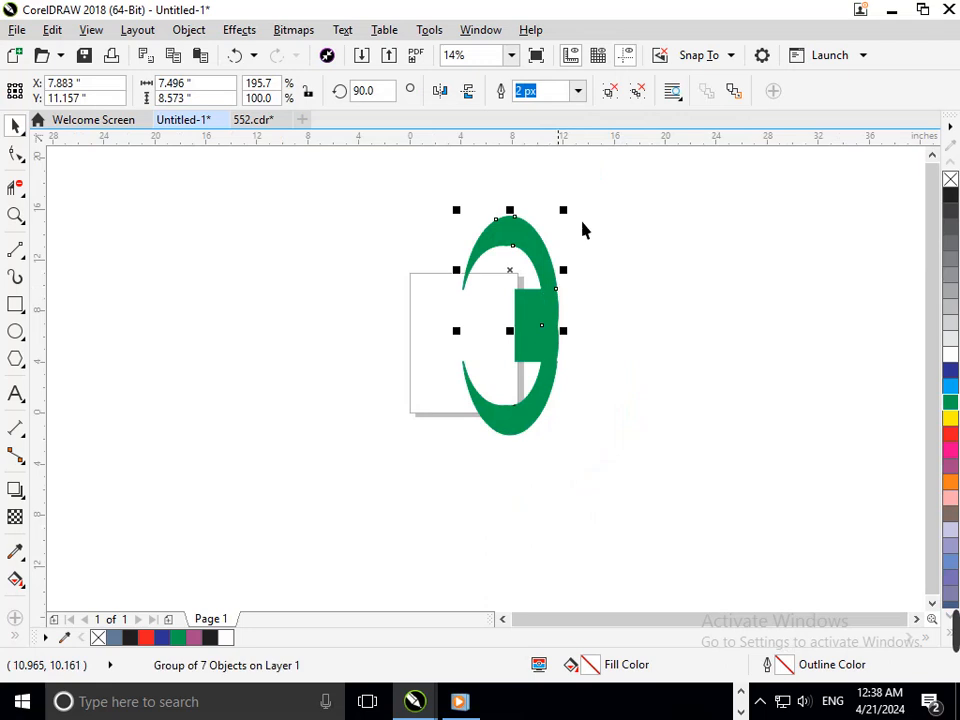
click(442, 93)
ctrl+click(491, 319)
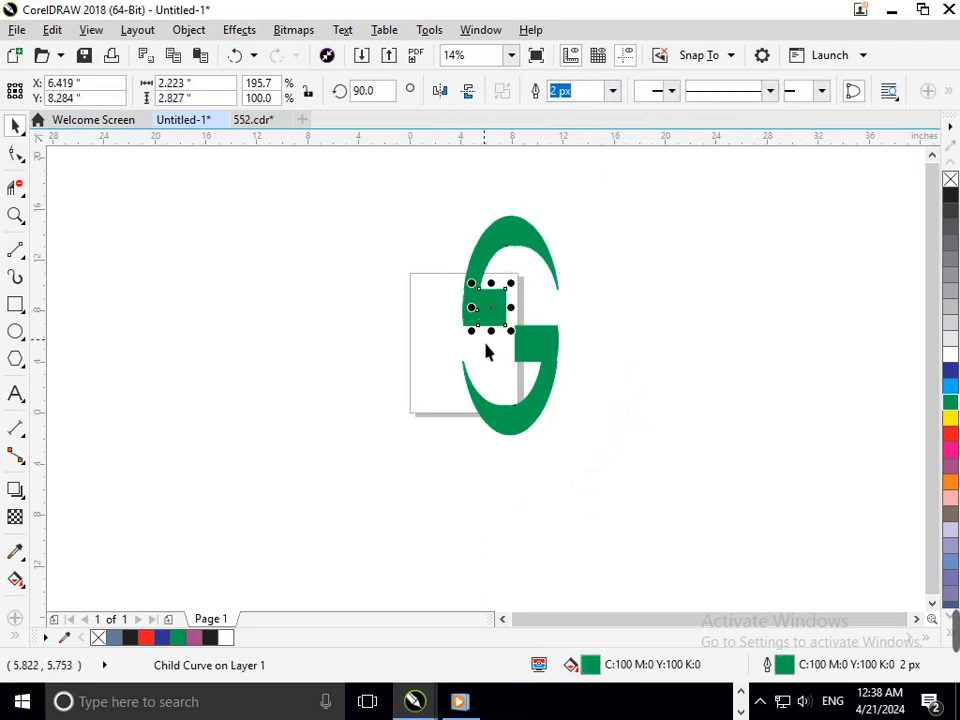
drag(497, 332, 495, 387)
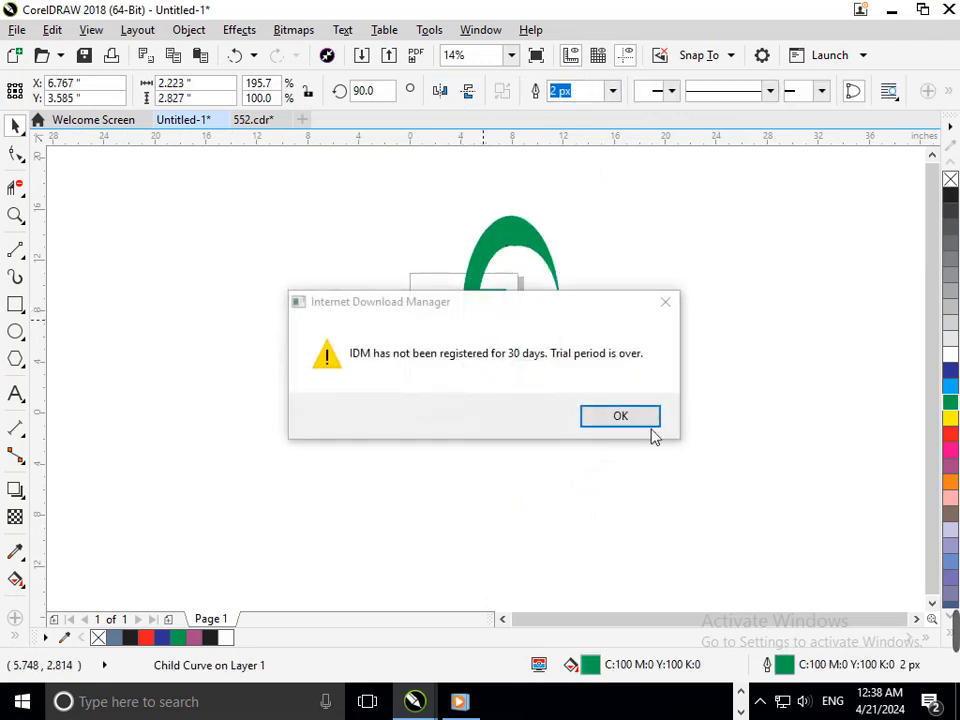
click(666, 303)
key(ctrl+z)
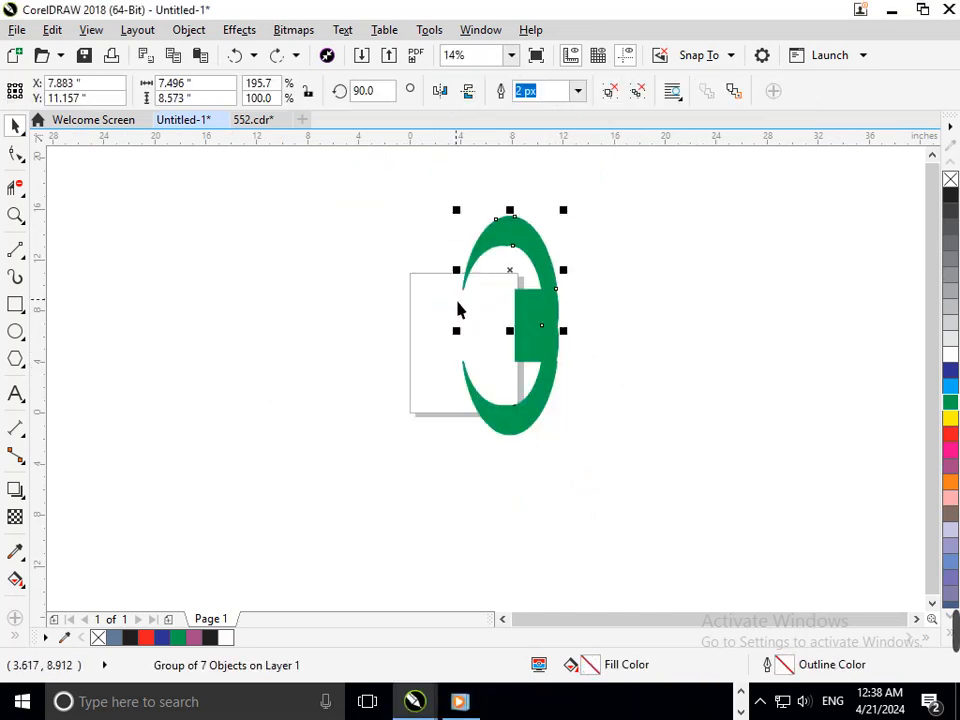
Mirror the upper green group horizontally and place it so its bar sits beside the lower bar with a narrow gap
drag(549, 321, 495, 306)
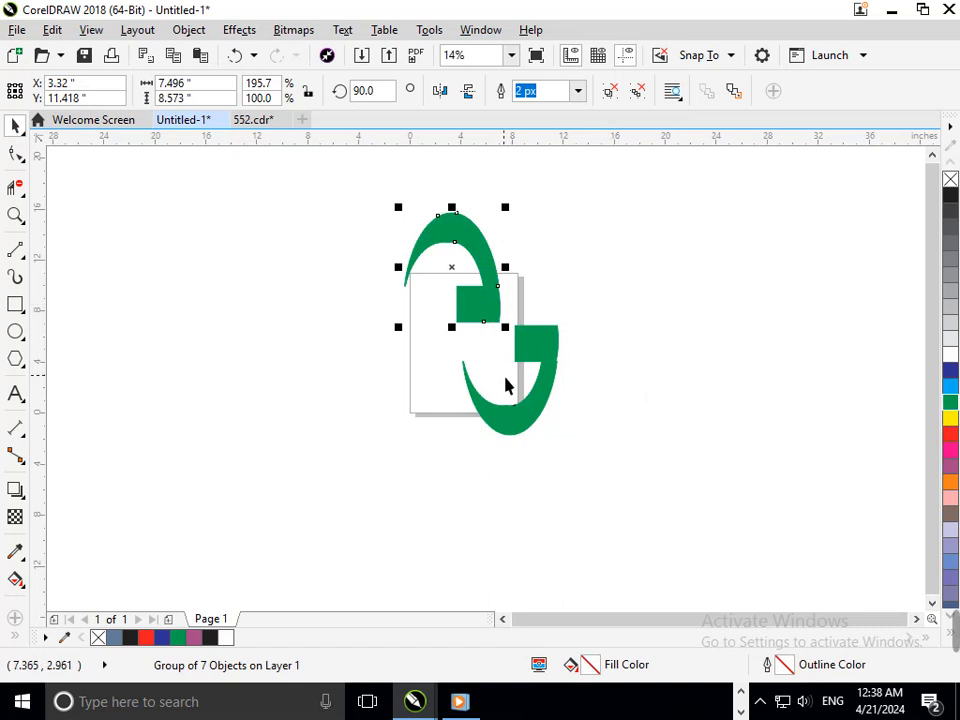
click(440, 91)
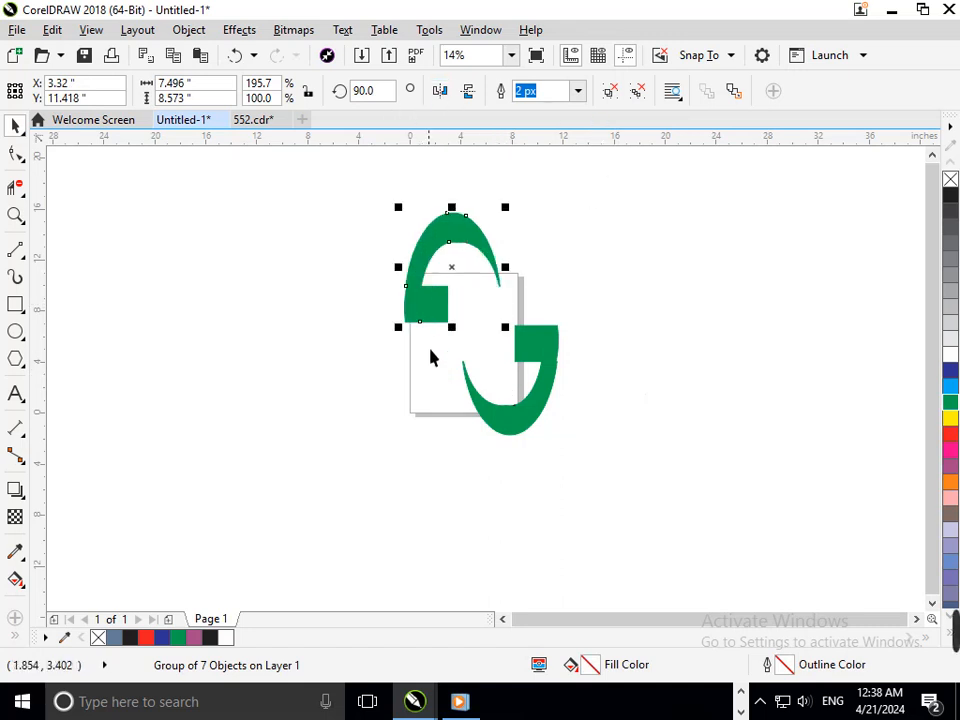
drag(422, 317, 486, 351)
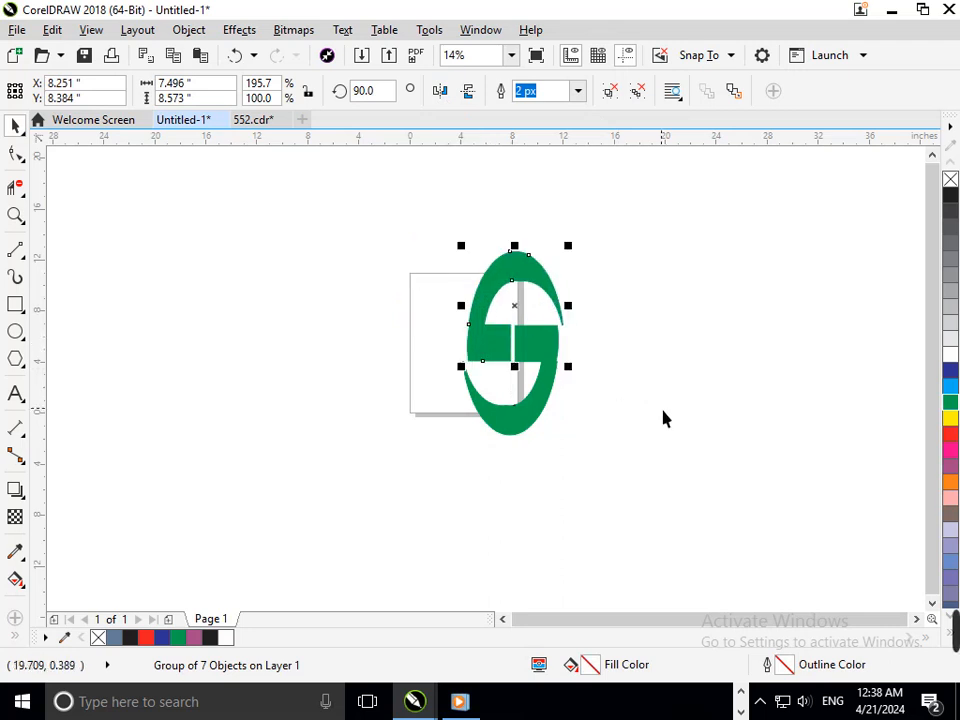
click(645, 416)
key(F3)
Fill the upper group with blue and the lower group with red
key(F2)
drag(436, 290, 543, 430)
click(515, 392)
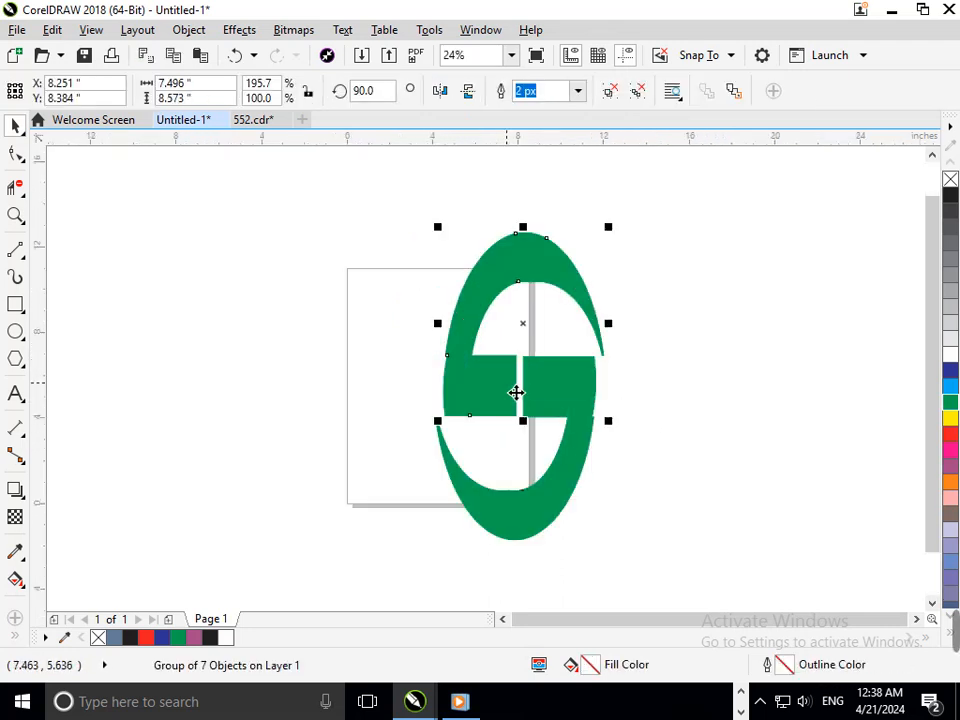
click(952, 374)
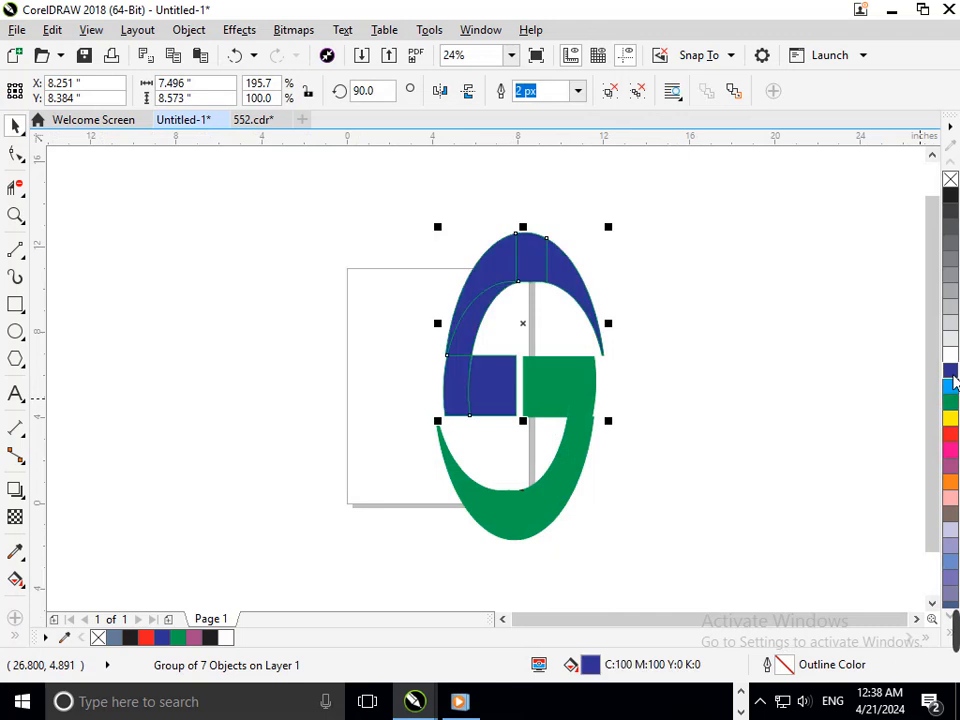
click(763, 426)
click(536, 414)
click(950, 436)
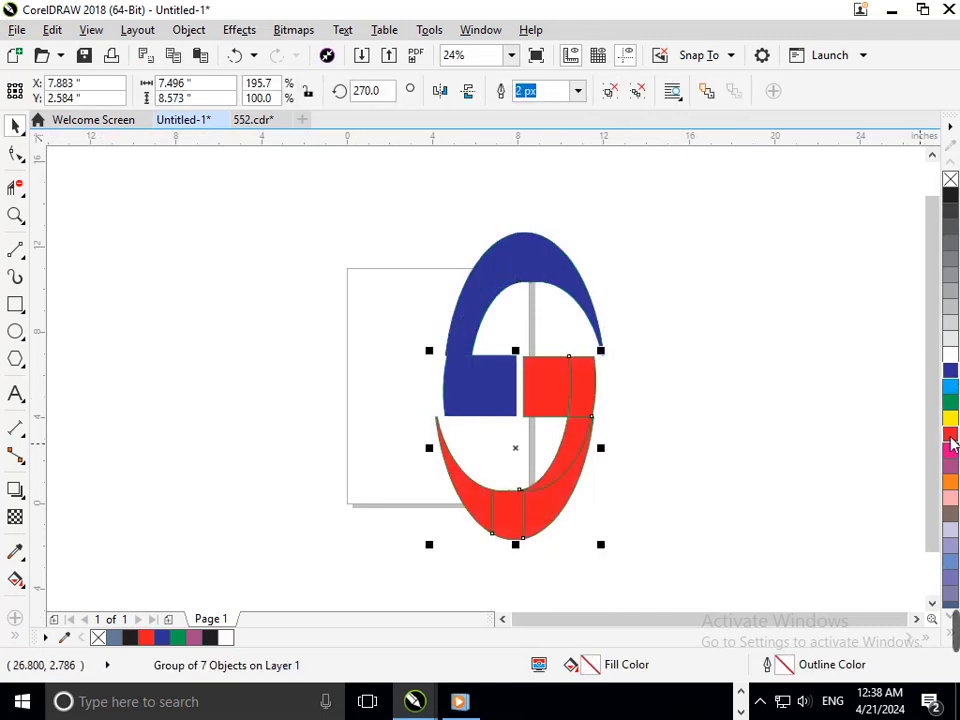
click(729, 476)
key(F3)
drag(429, 251, 600, 477)
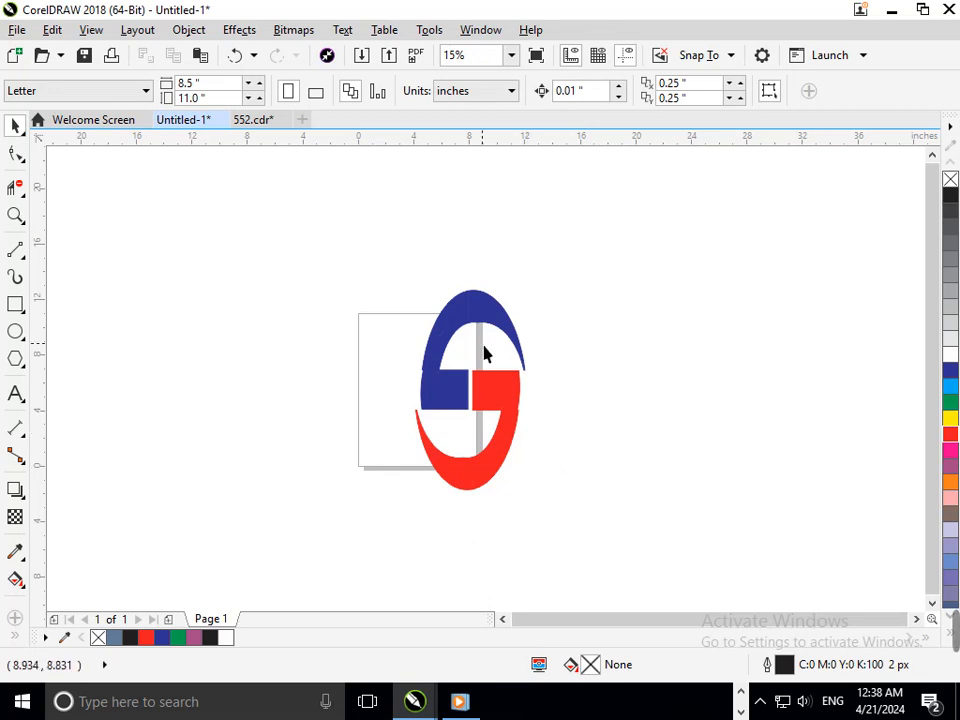
Draw a rectangle about 2.64 in wide over the thin tip of the red arc and reduce its height to about 1.68 in
click(16, 304)
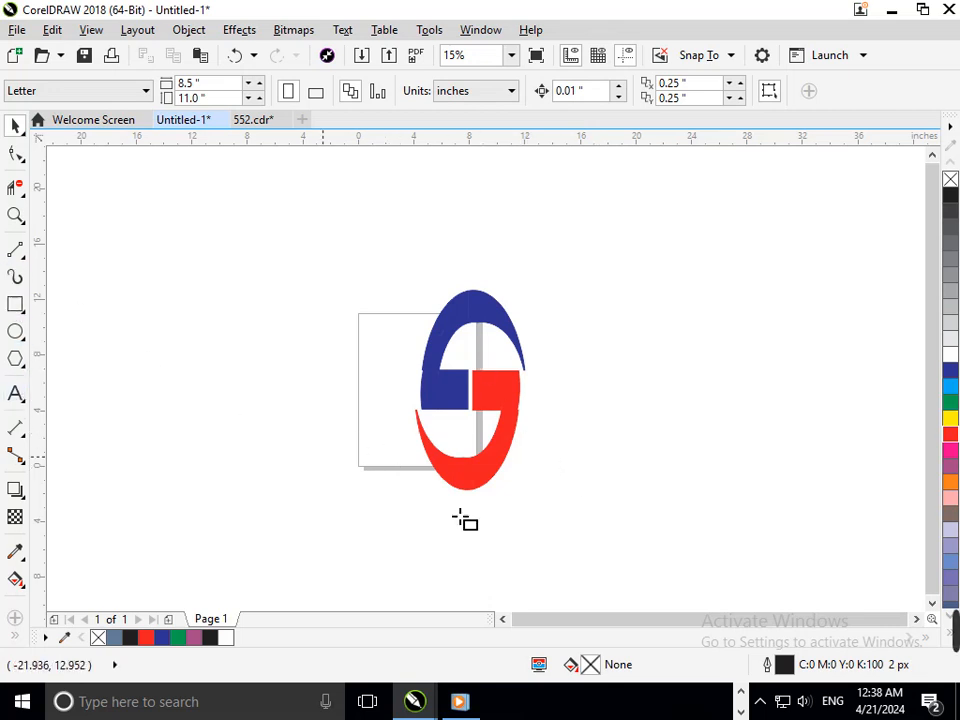
drag(393, 442, 434, 403)
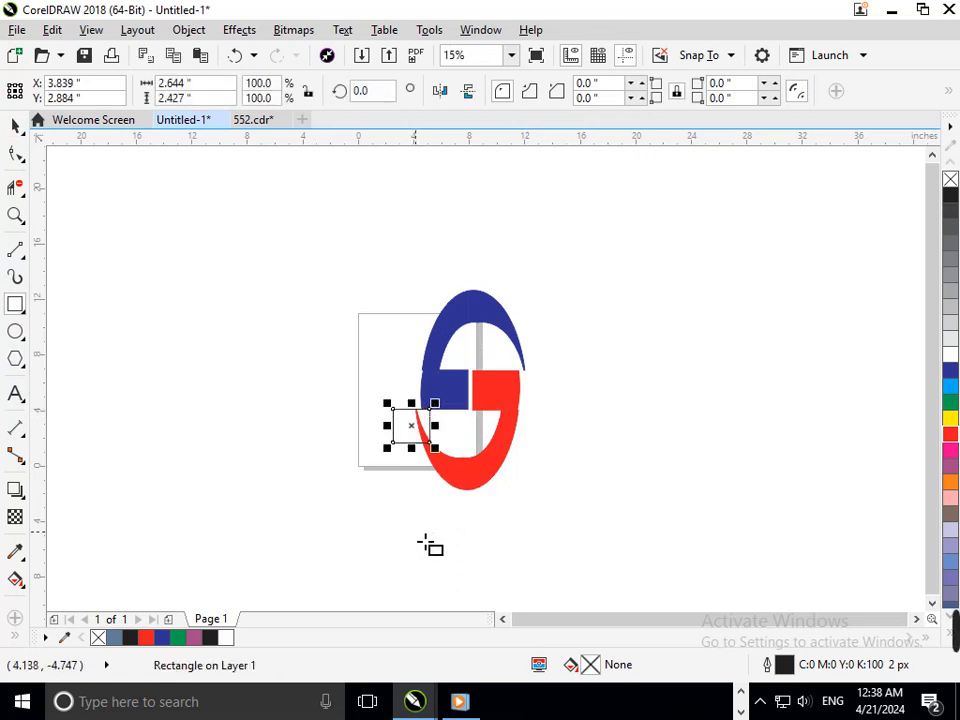
scroll(360, 388, up, 3)
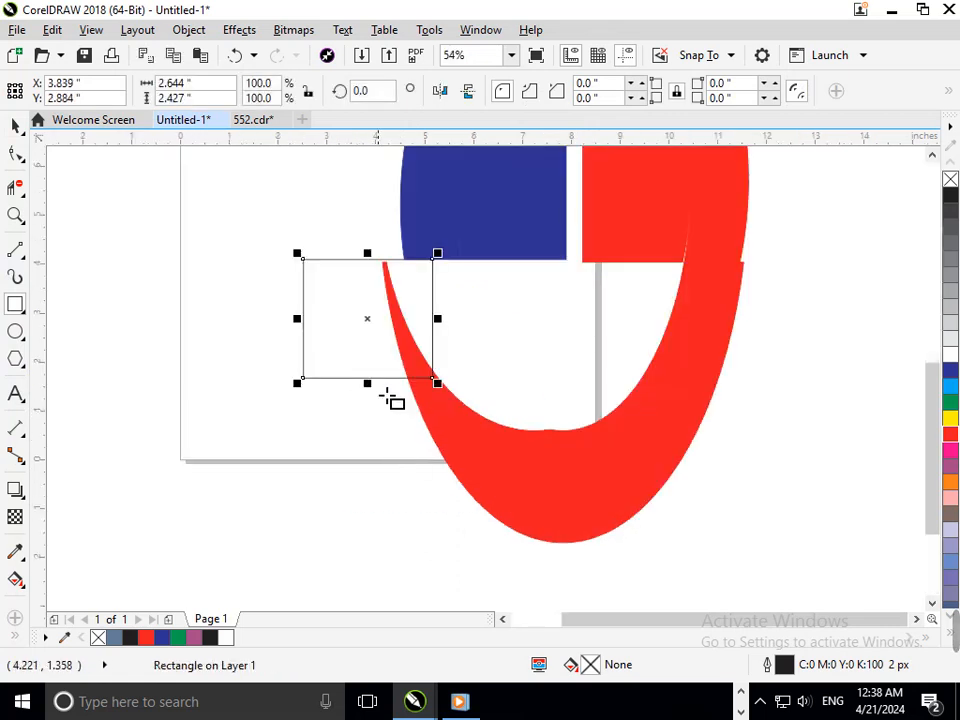
drag(378, 390, 380, 346)
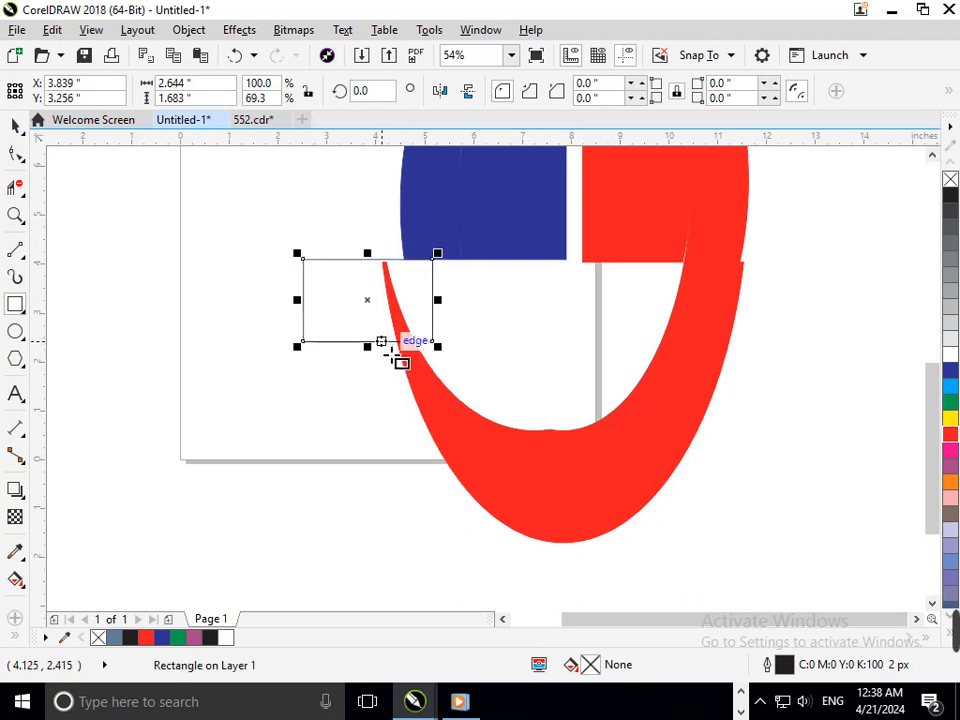
scroll(546, 394, down, 3)
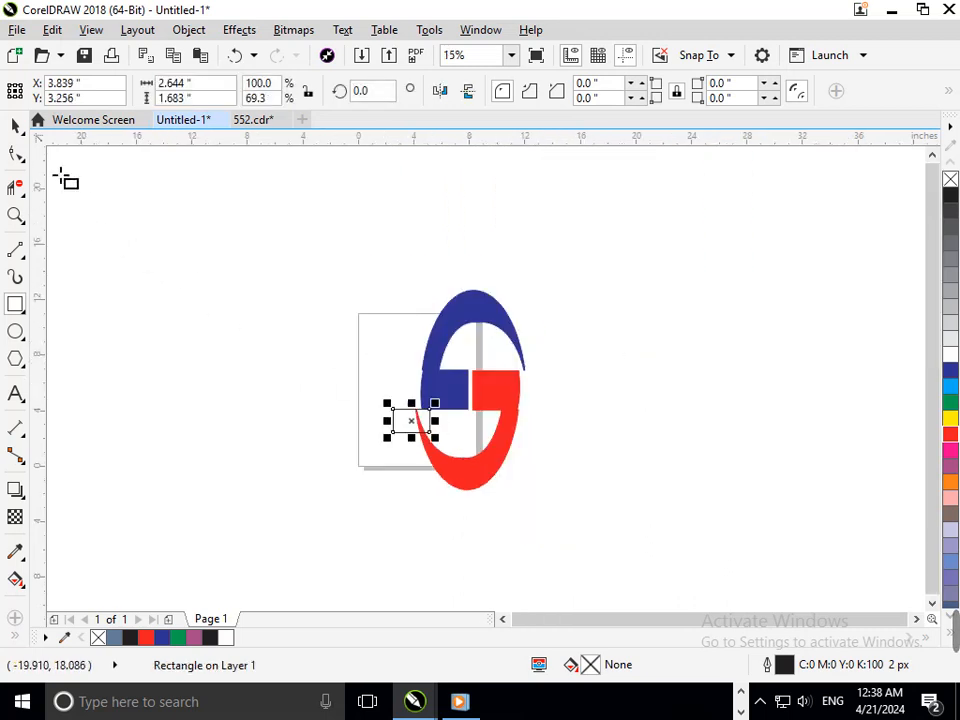
Fill the rectangle covering the red arc's thin tip with green
click(21, 127)
click(180, 311)
key(F2)
drag(365, 366, 474, 466)
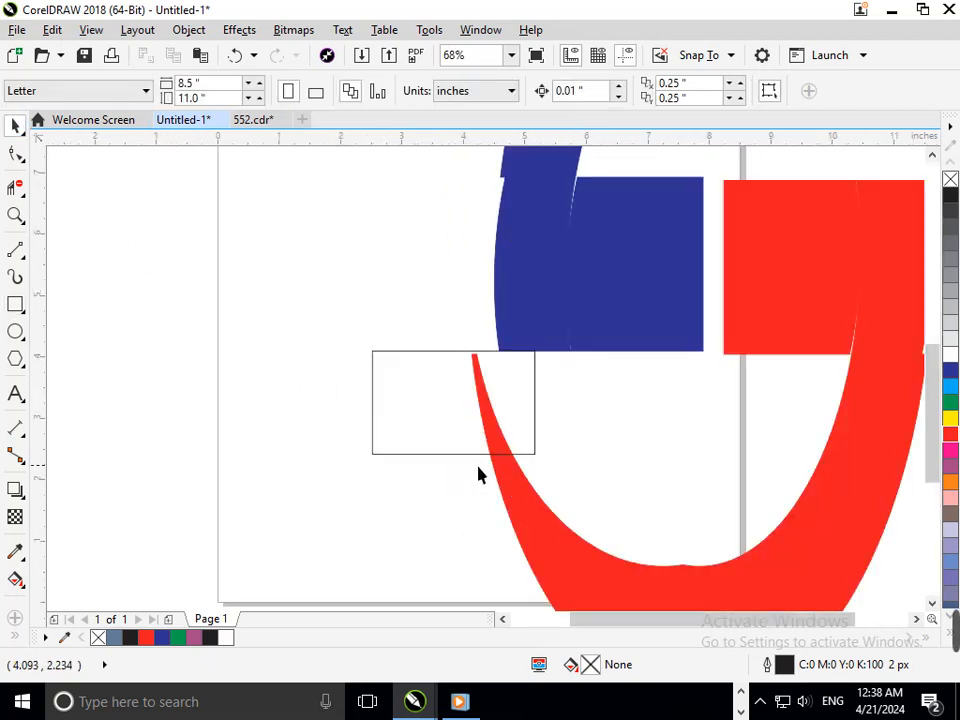
click(446, 442)
shift+click(536, 551)
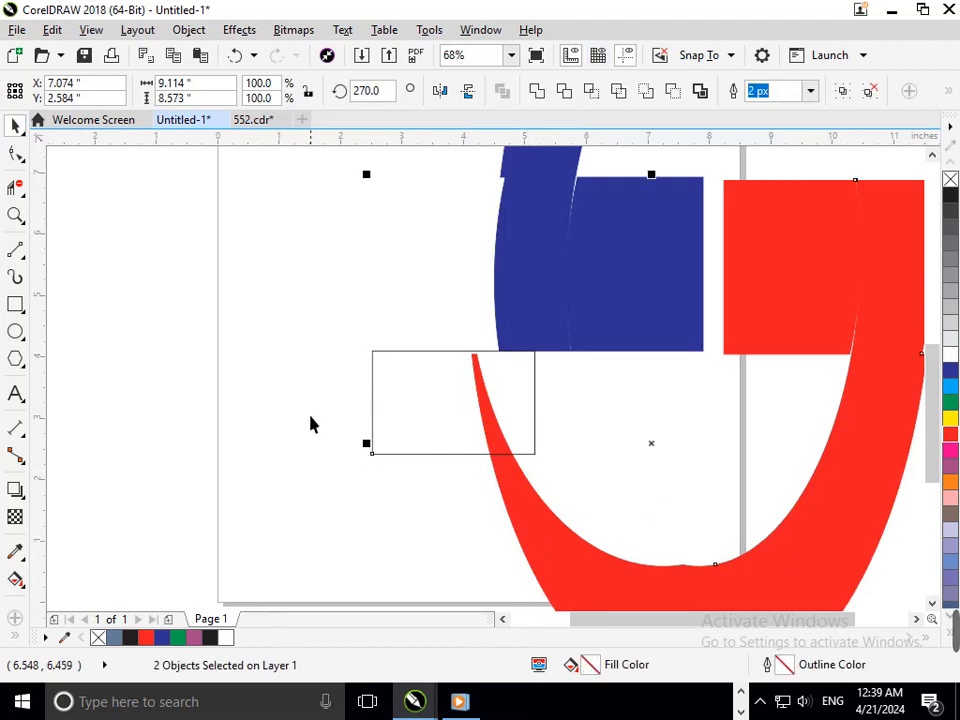
click(368, 447)
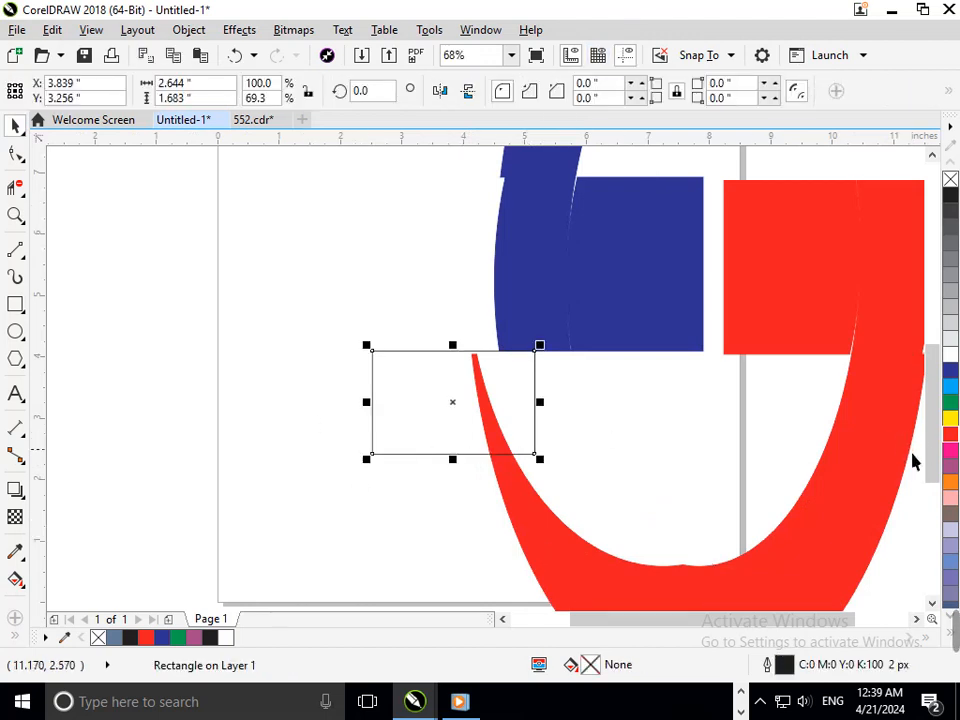
click(950, 401)
click(362, 510)
Trim the red arc's thin tip with the green rectangle and move the rectangle off the arc
click(416, 416)
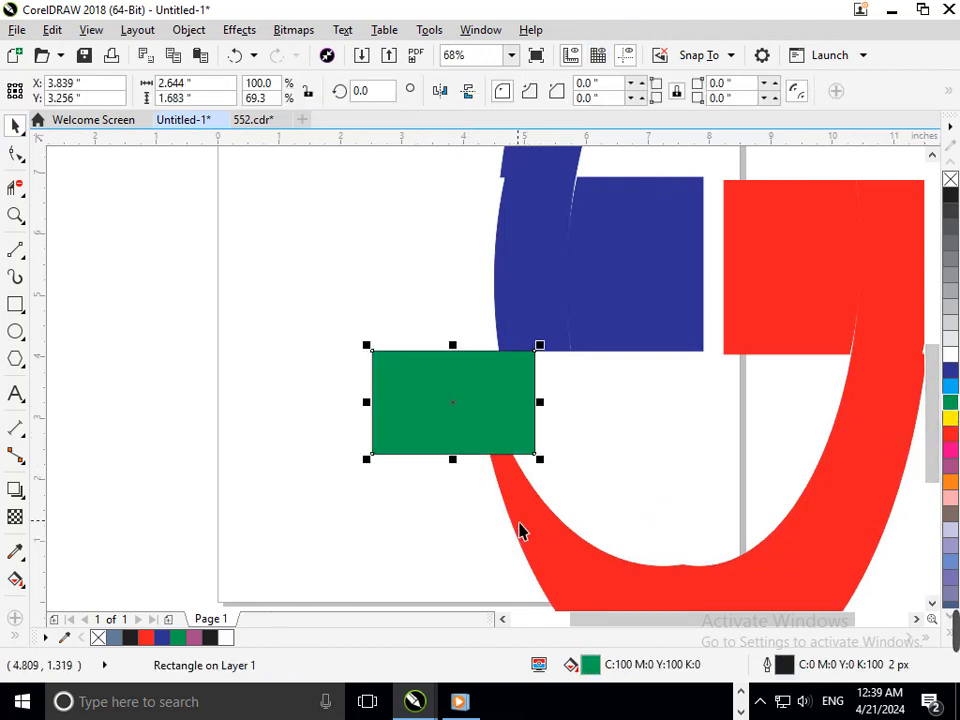
shift+click(524, 528)
click(565, 91)
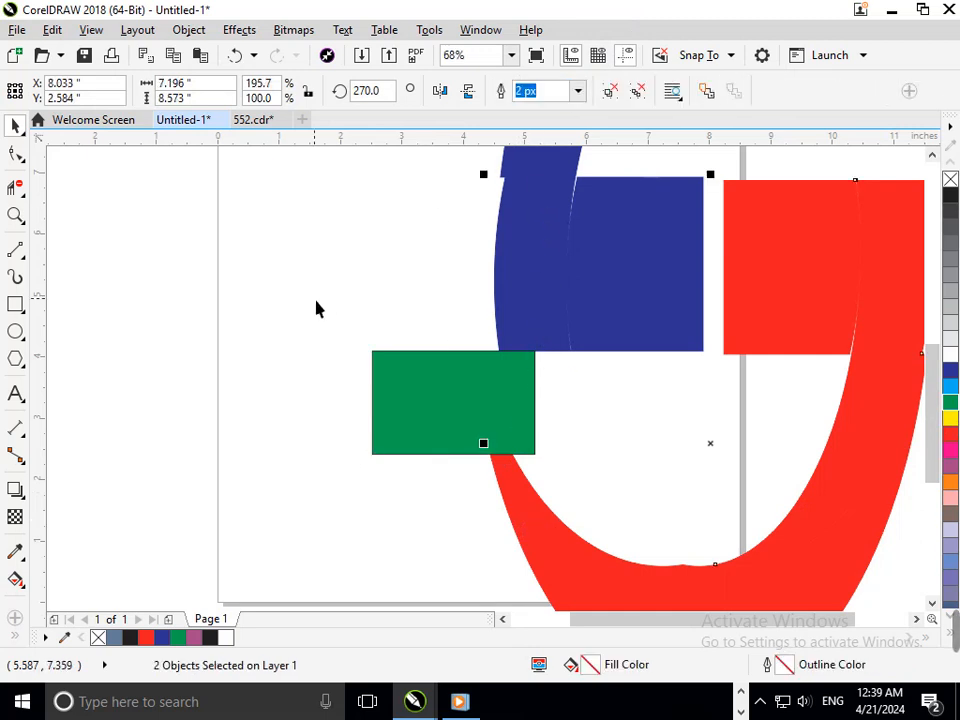
click(315, 306)
click(414, 396)
click(376, 420)
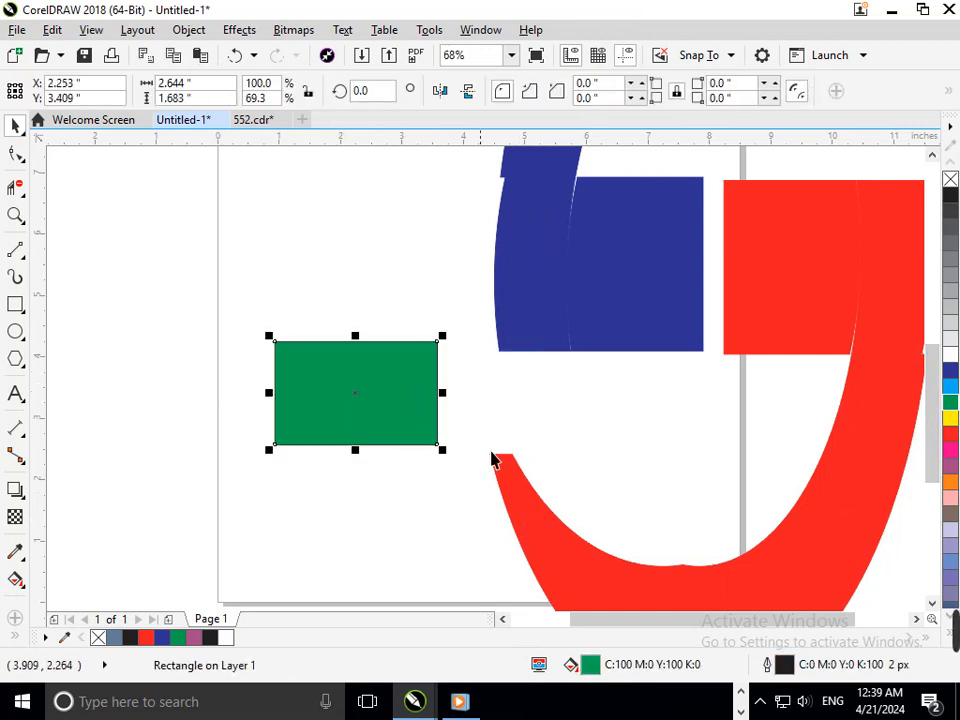
scroll(510, 465, down, 4)
click(388, 465)
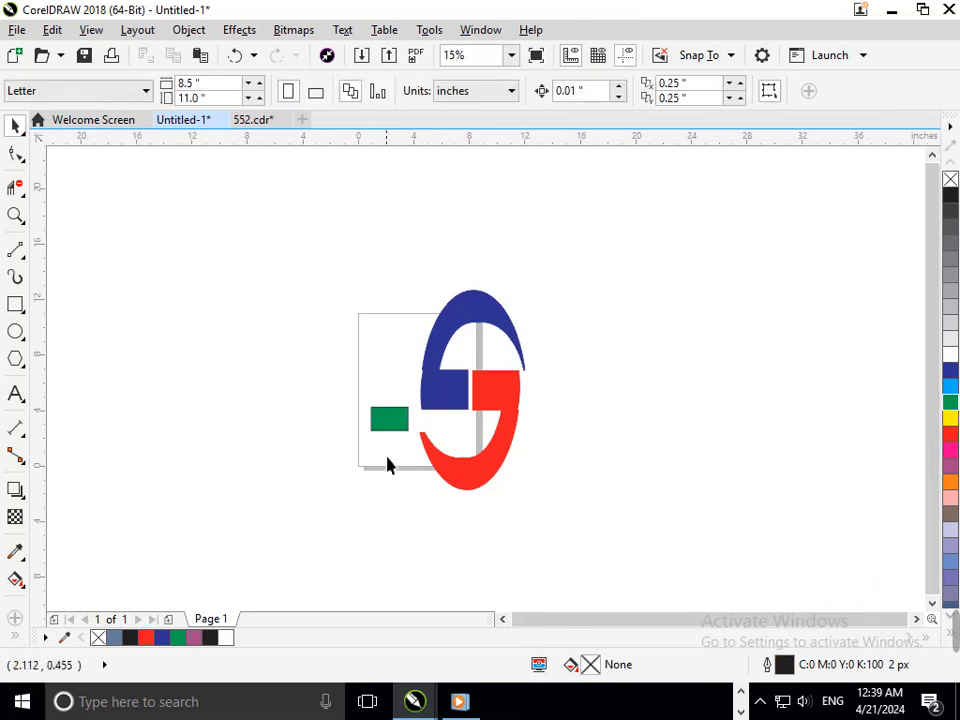
Move the green rectangle over the blue arc's thin tip and nudge it down 0.01 in to cover the tip fully
drag(388, 440, 524, 358)
click(600, 454)
scroll(555, 354, up, 4)
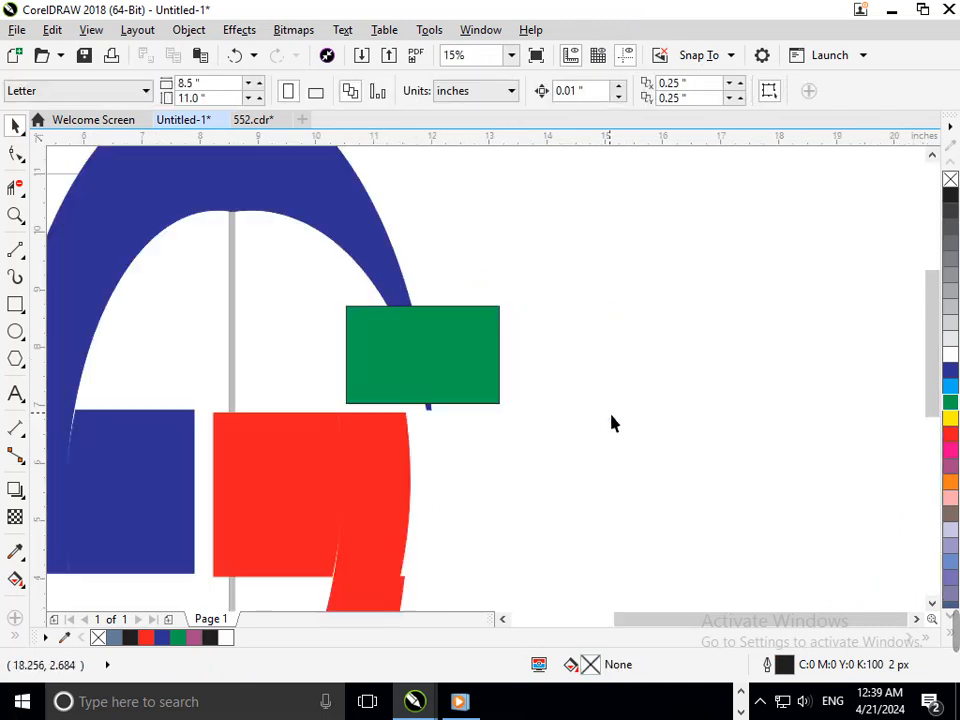
key(F2)
drag(285, 262, 443, 369)
drag(545, 409, 629, 436)
key(F3)
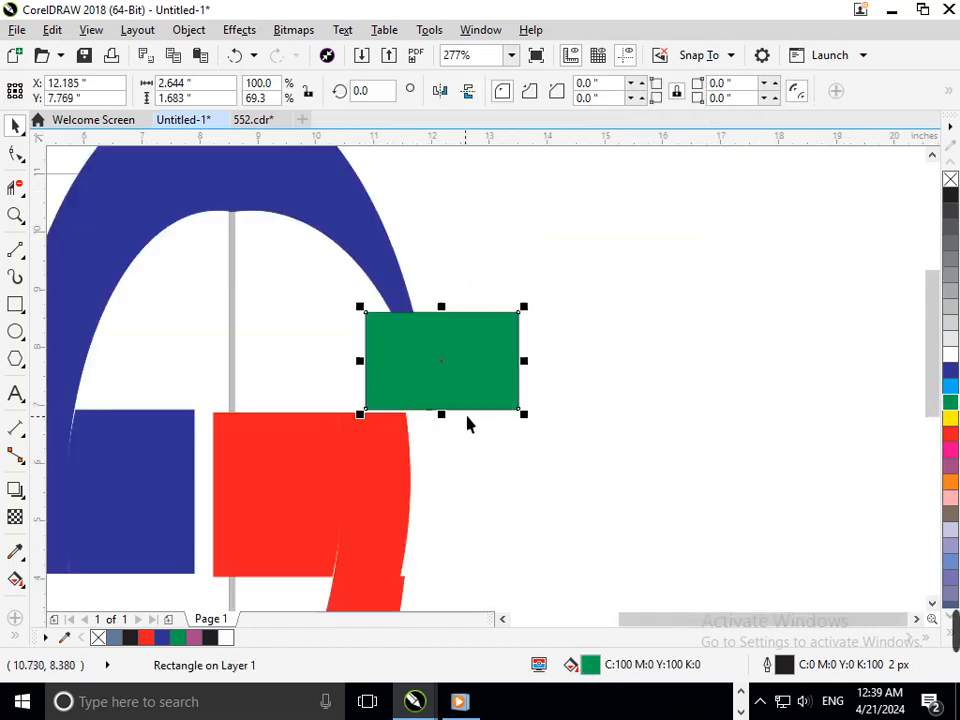
click(492, 492)
click(445, 396)
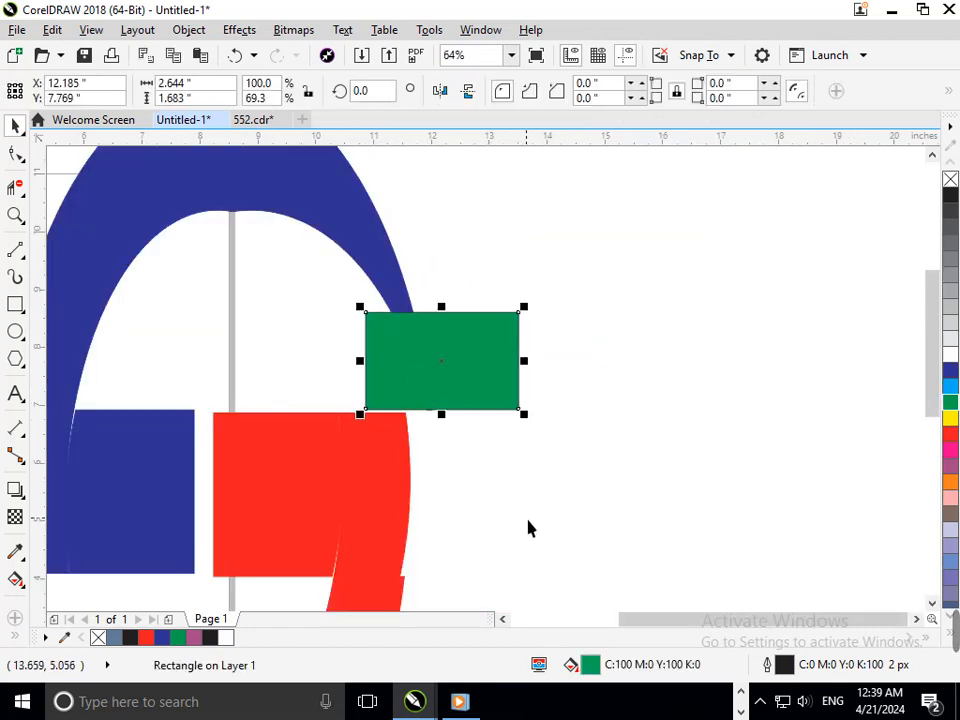
key(ctrl+Down)
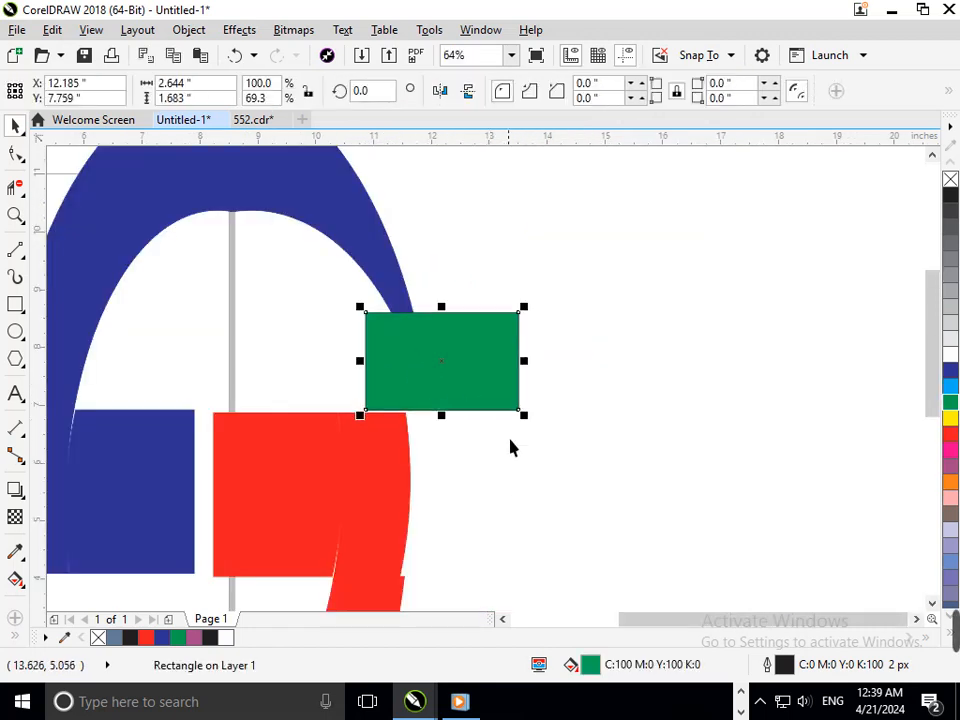
Trim the blue arc's thin tip with the green rectangle and delete the rectangle
shift+click(372, 260)
click(566, 96)
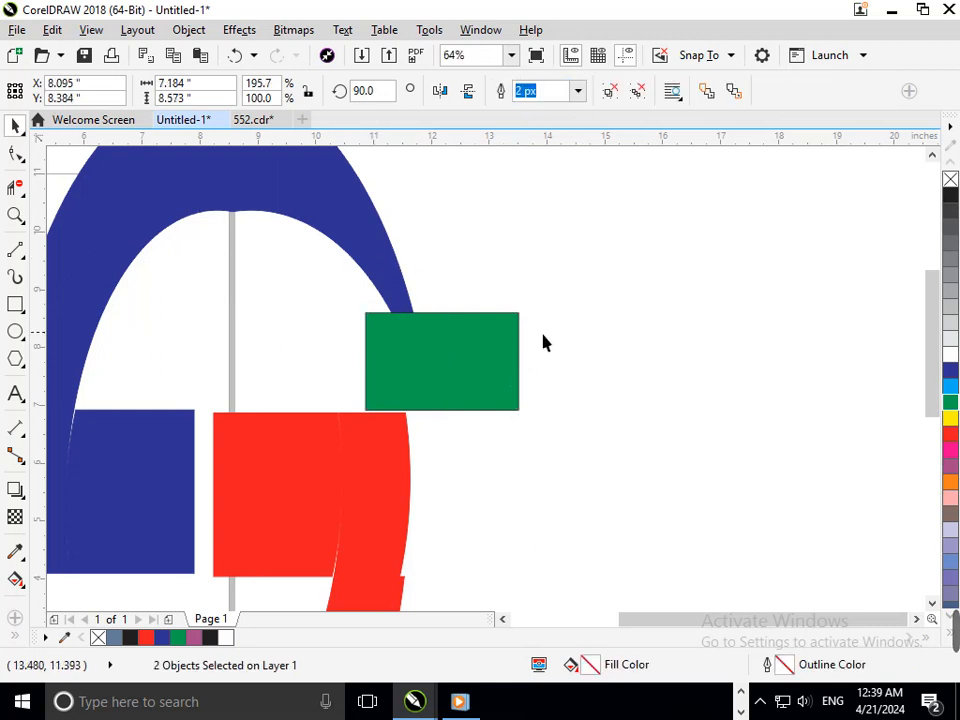
drag(421, 336, 519, 337)
key(Delete)
Start node editing with the Shape tool at the small notch on the red piece's outer edge
drag(470, 400, 518, 458)
click(538, 418)
drag(464, 359, 519, 431)
key(F3)
key(F2)
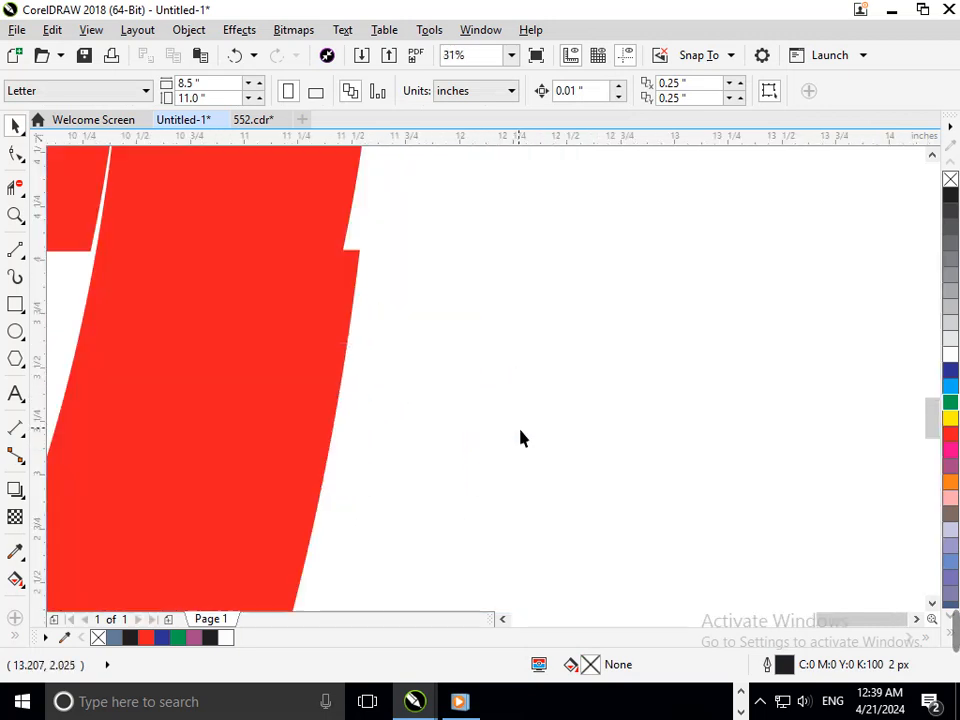
click(16, 156)
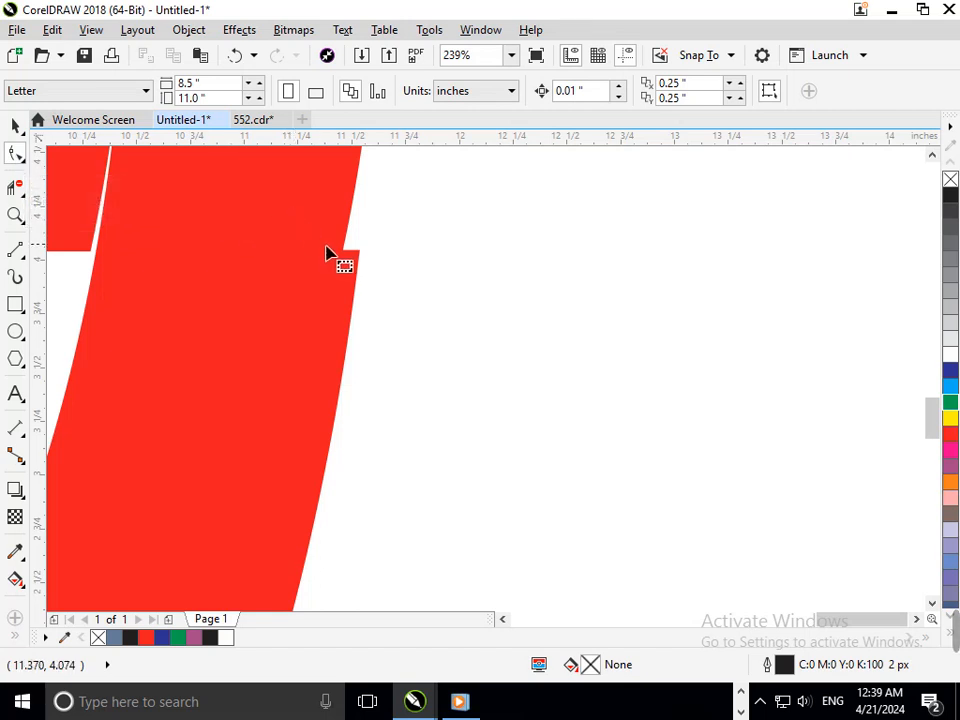